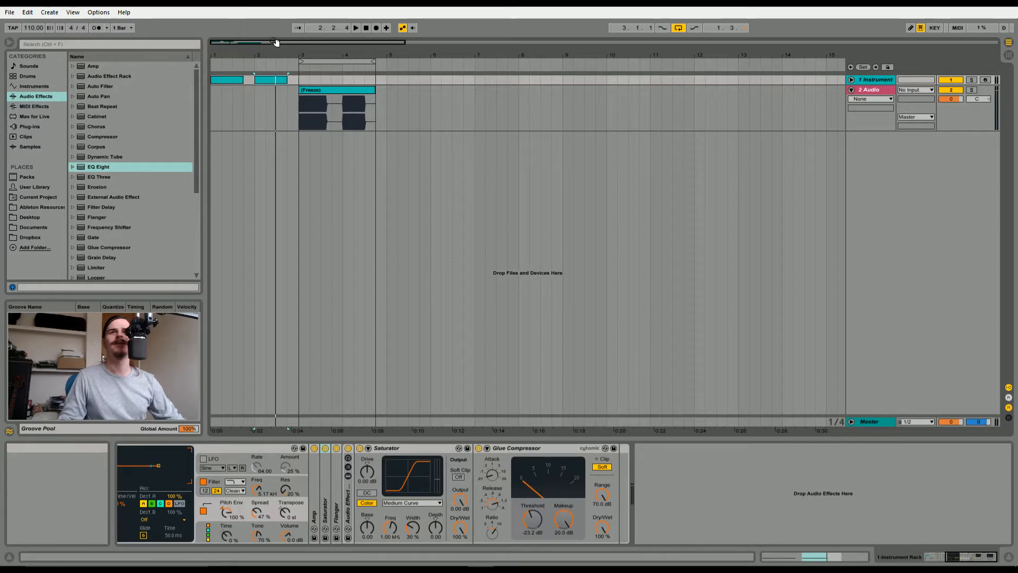
# Select the frozen audio clip on the 2 Audio track and play it from bar 3, stopping playback near its end
pyautogui.moveTo(261, 41); pyautogui.dragTo(259, 38)
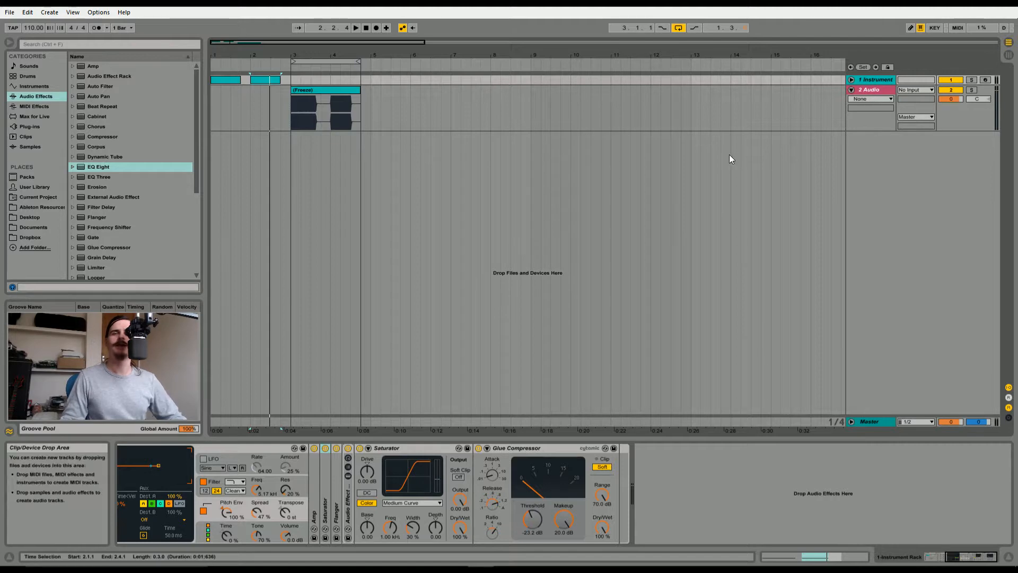
pyautogui.click(864, 95)
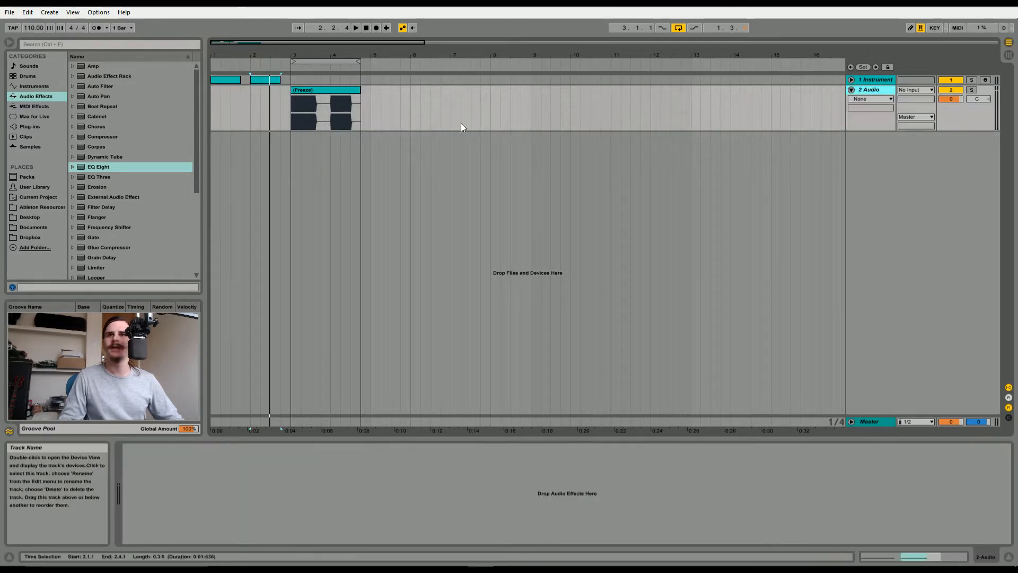
pyautogui.moveTo(271, 41); pyautogui.dragTo(246, 133)
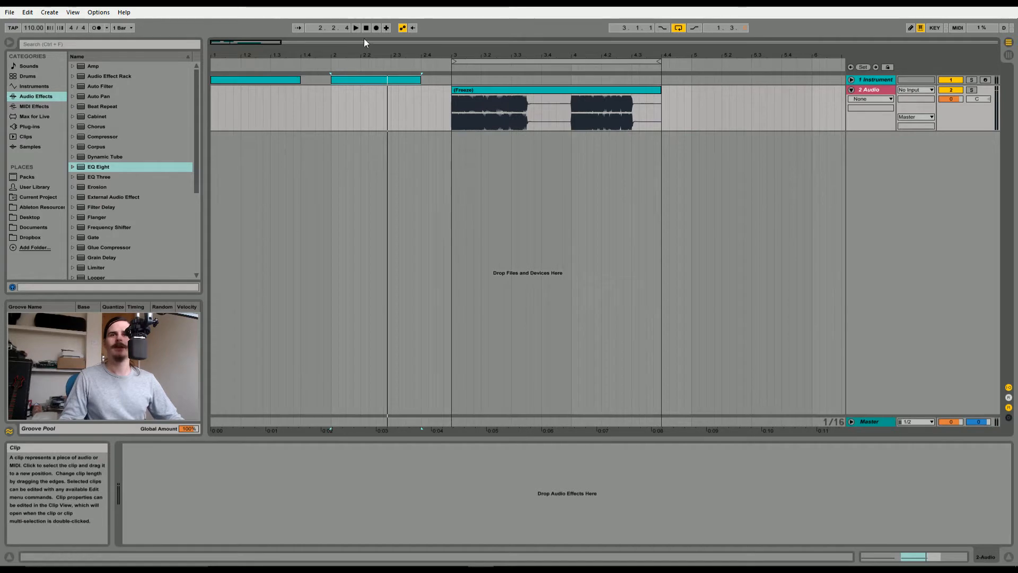
pyautogui.moveTo(260, 43); pyautogui.dragTo(250, 40)
pyautogui.click(446, 90)
pyautogui.click(489, 100)
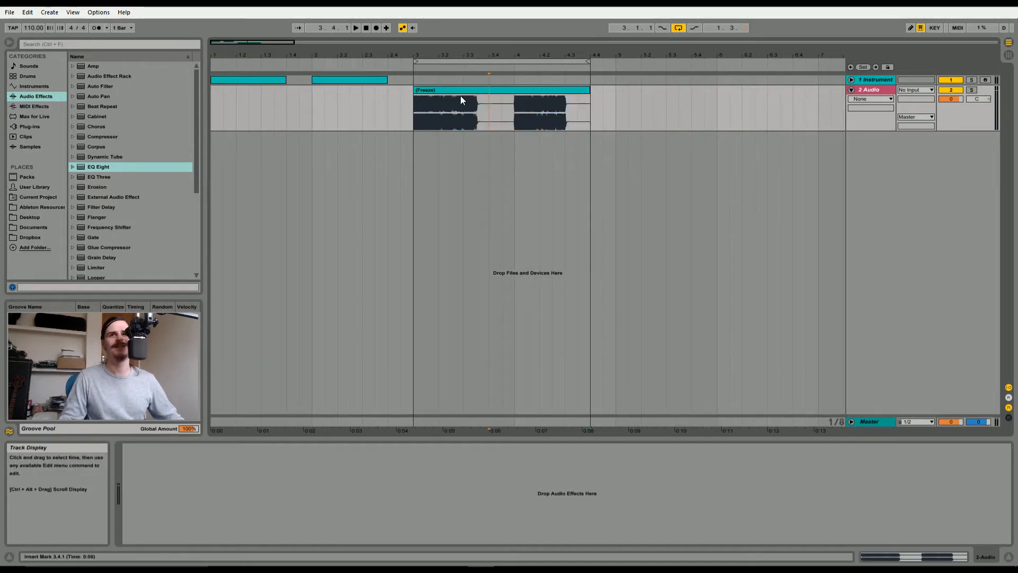
pyautogui.click(448, 89)
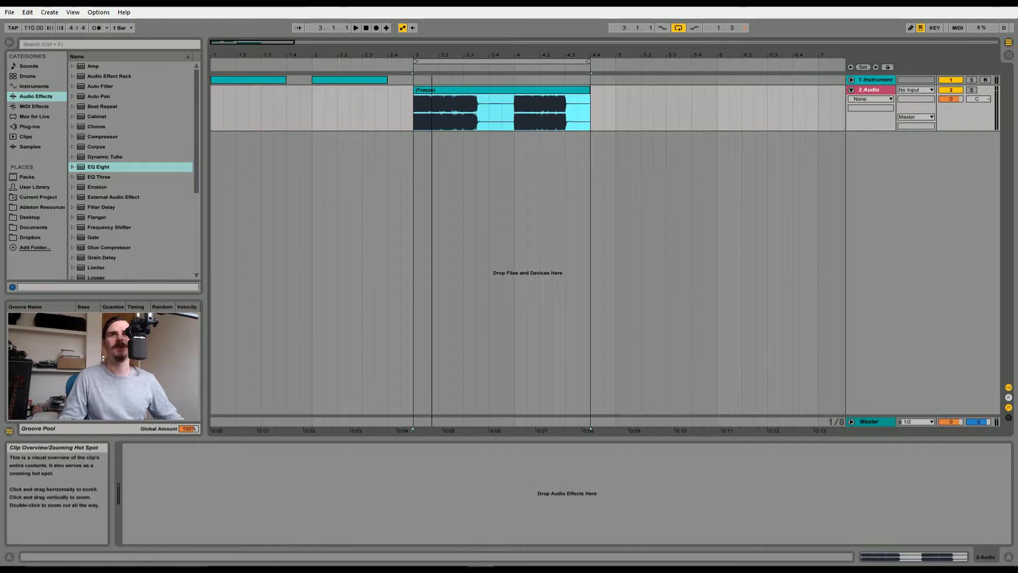
pyautogui.moveTo(239, 43); pyautogui.dragTo(239, 40)
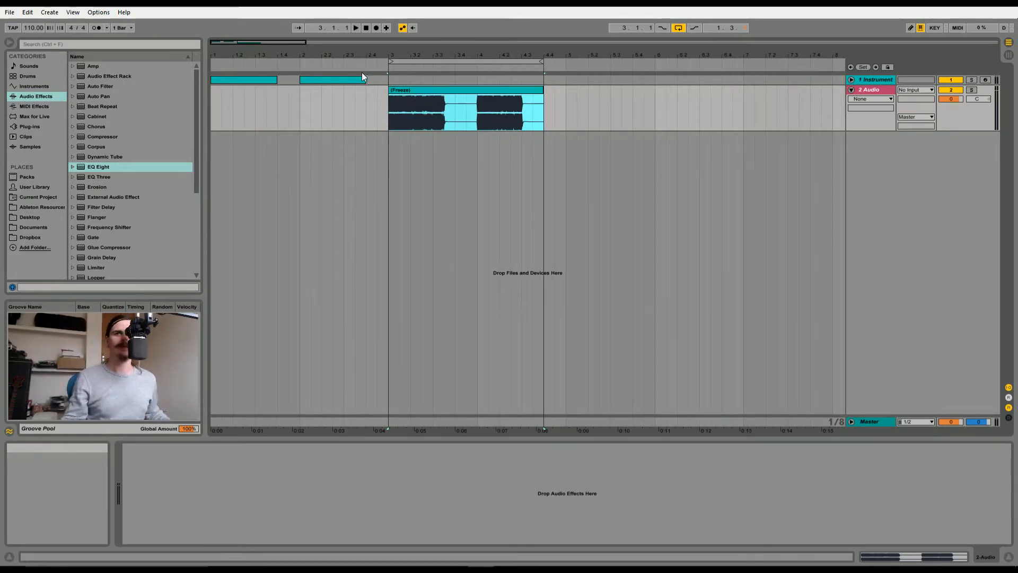
pyautogui.moveTo(268, 43); pyautogui.dragTo(243, 49)
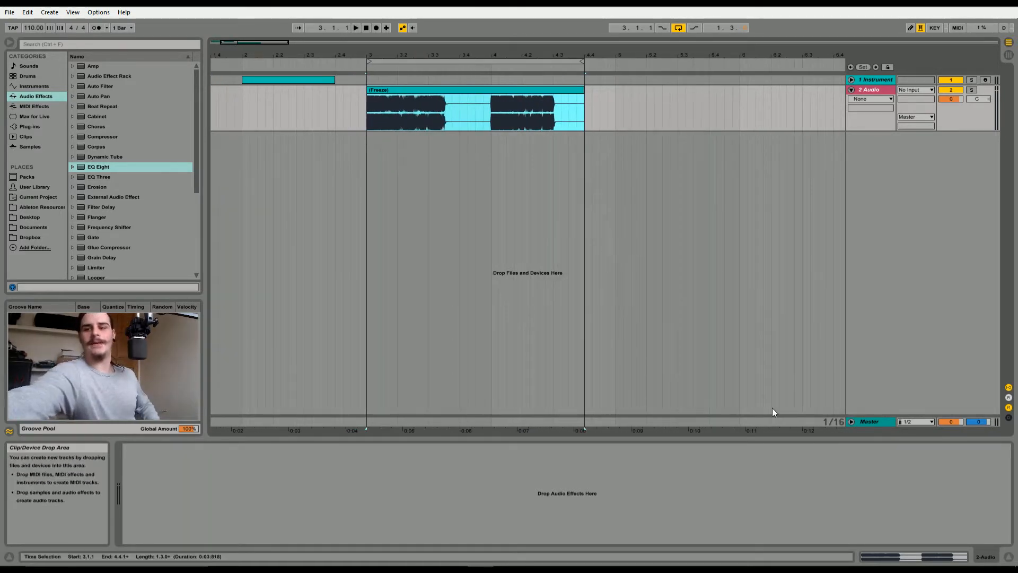
pyautogui.press('space')
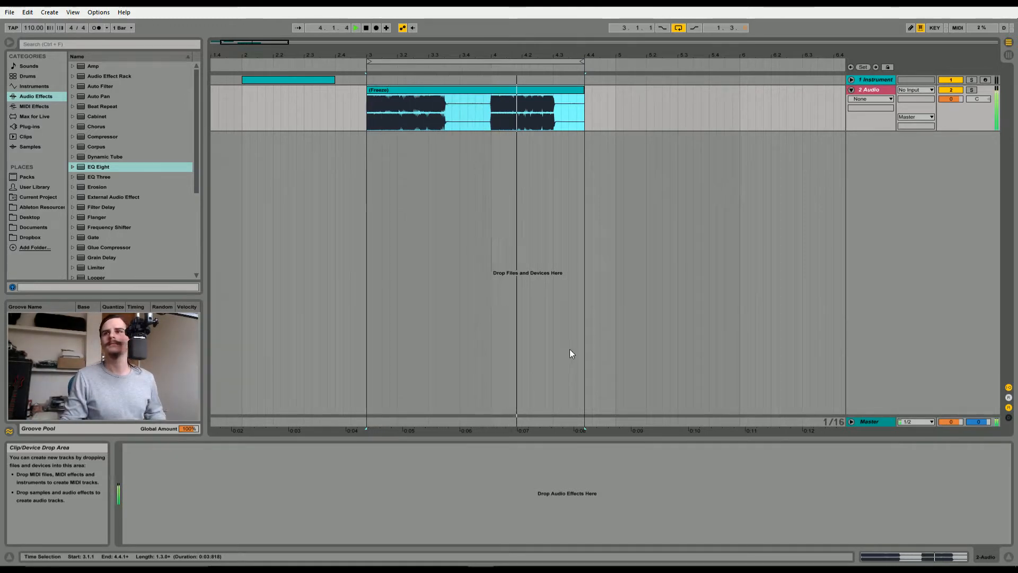
pyautogui.press('space')
# Collapse the 2 Audio track, expand the 1 Instrument track to reveal its automation lanes, and display that track's device chain
pyautogui.moveTo(245, 43); pyautogui.dragTo(245, 24)
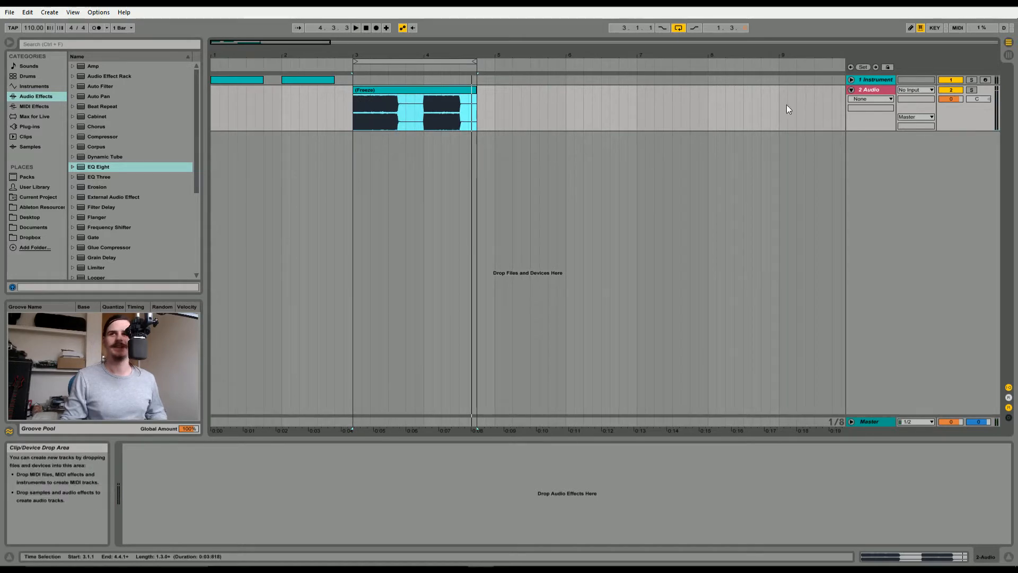
pyautogui.click(852, 90)
pyautogui.click(851, 79)
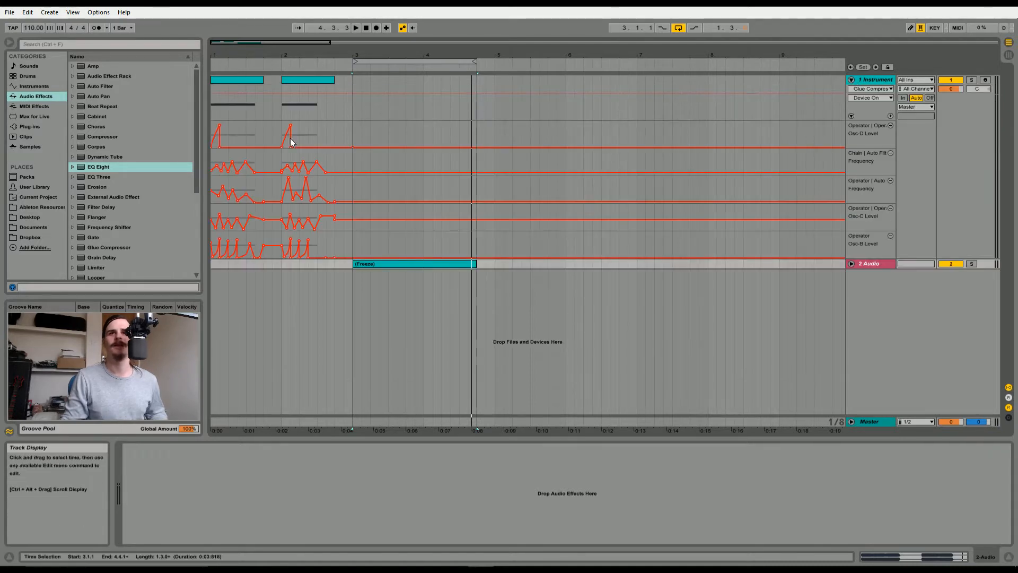
pyautogui.moveTo(234, 43)
pyautogui.mouseDown()
pyautogui.moveTo(235, 33)
pyautogui.moveTo(215, 61)
pyautogui.moveTo(216, 43)
pyautogui.mouseUp()
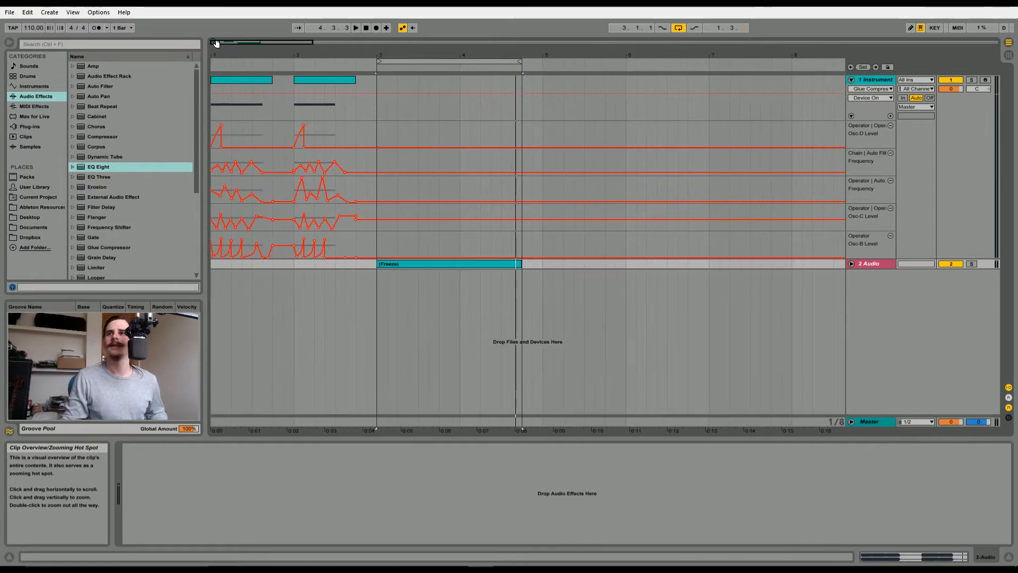
pyautogui.click(882, 80)
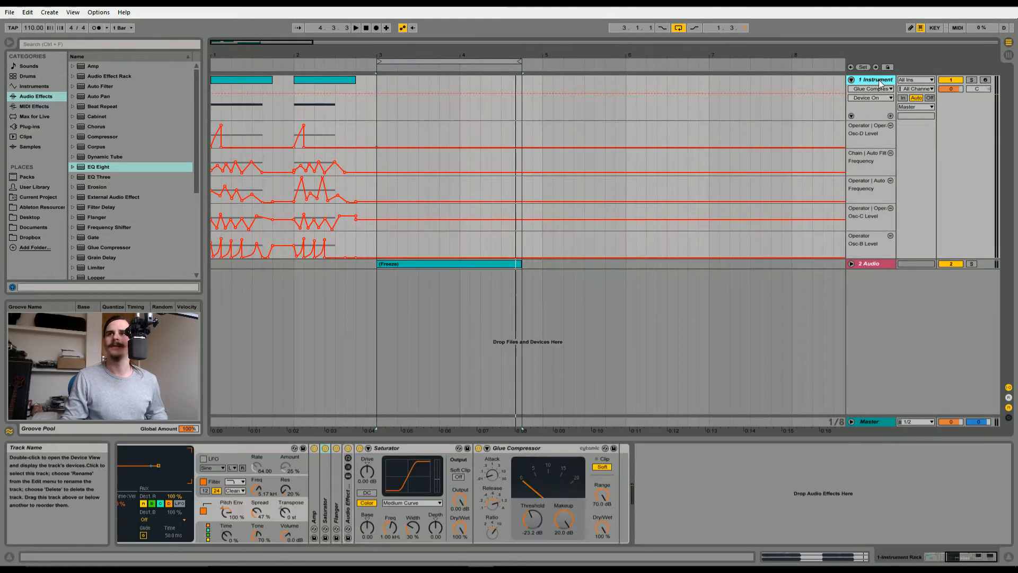
# Turn off the Amp, both Saturators, the Flanger, the Audio Effect Rack and the Glue Compressor on the instrument track
pyautogui.click(315, 448)
pyautogui.click(325, 448)
pyautogui.click(336, 447)
pyautogui.click(348, 447)
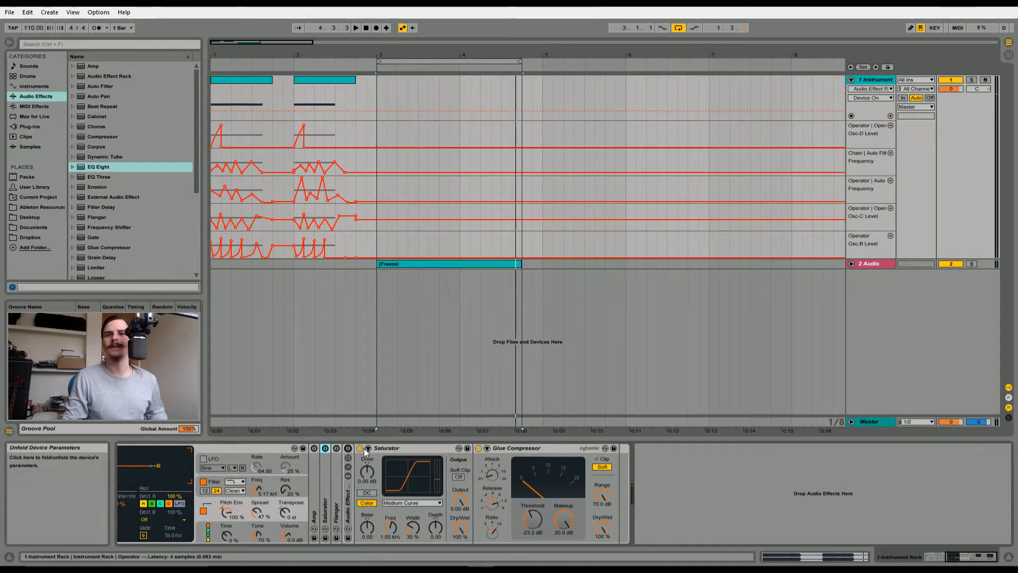
pyautogui.click(360, 448)
pyautogui.click(478, 448)
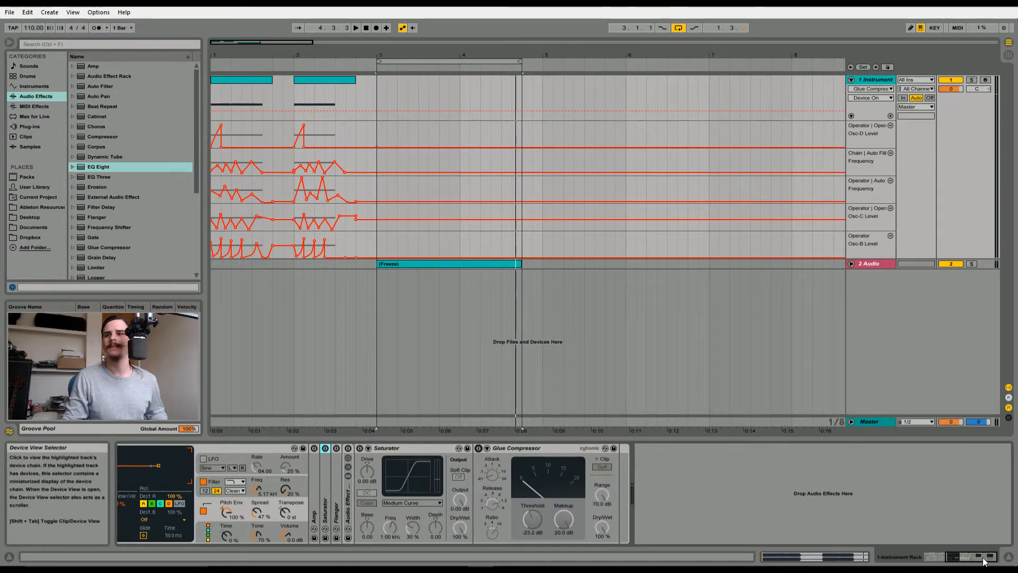
# Fold the second Saturator and the Glue Compressor, bringing the whole Operator device into view
pyautogui.moveTo(984, 556); pyautogui.dragTo(884, 547)
pyautogui.doubleClick(726, 445)
pyautogui.doubleClick(733, 445)
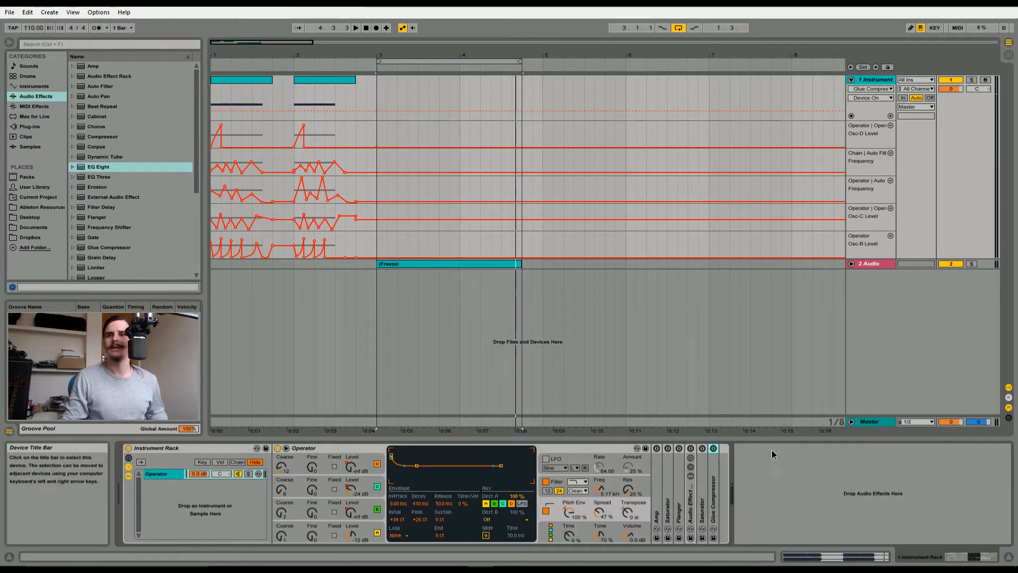
# Select Operator and show oscillator A's waveform and envelope settings, with both clips enlarged in the arrangement
pyautogui.click(315, 448)
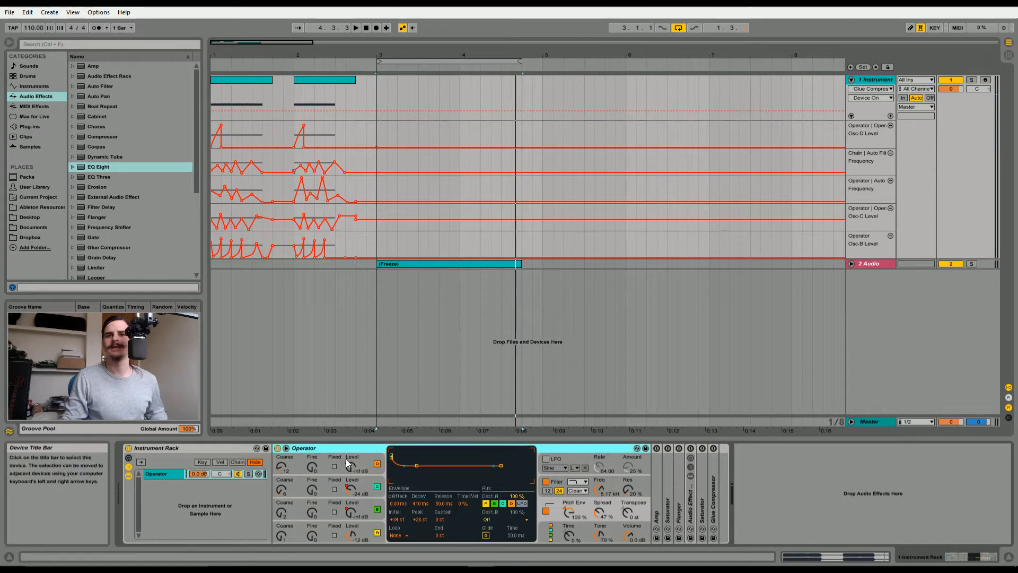
pyautogui.click(370, 535)
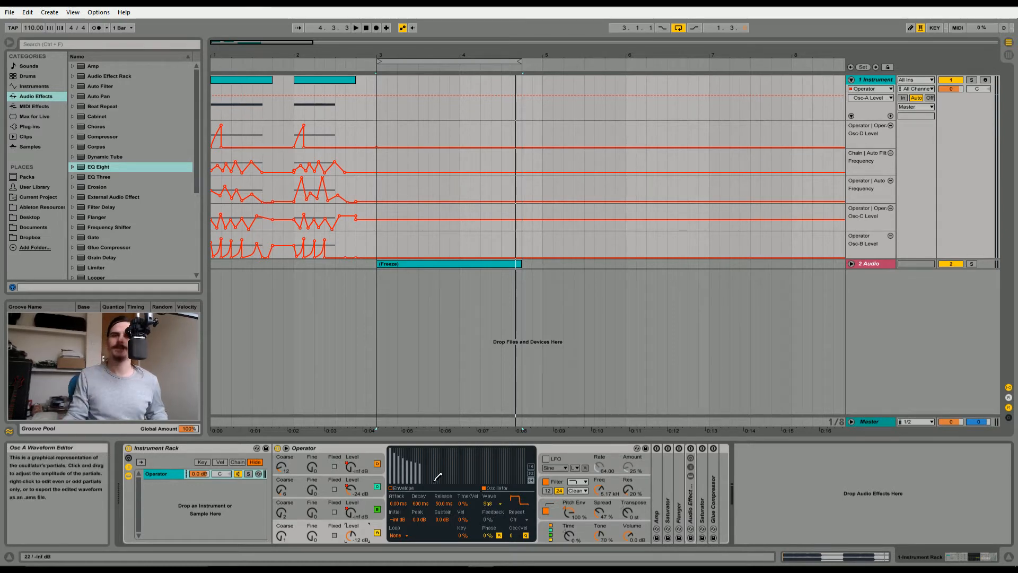
pyautogui.moveTo(220, 42); pyautogui.dragTo(221, 117)
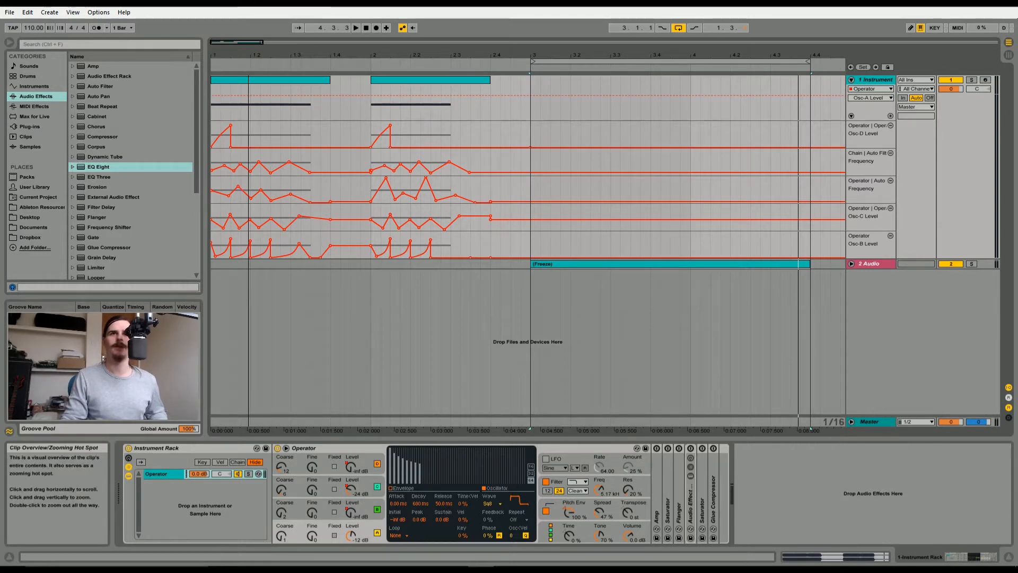
pyautogui.moveTo(213, 43); pyautogui.dragTo(354, 557)
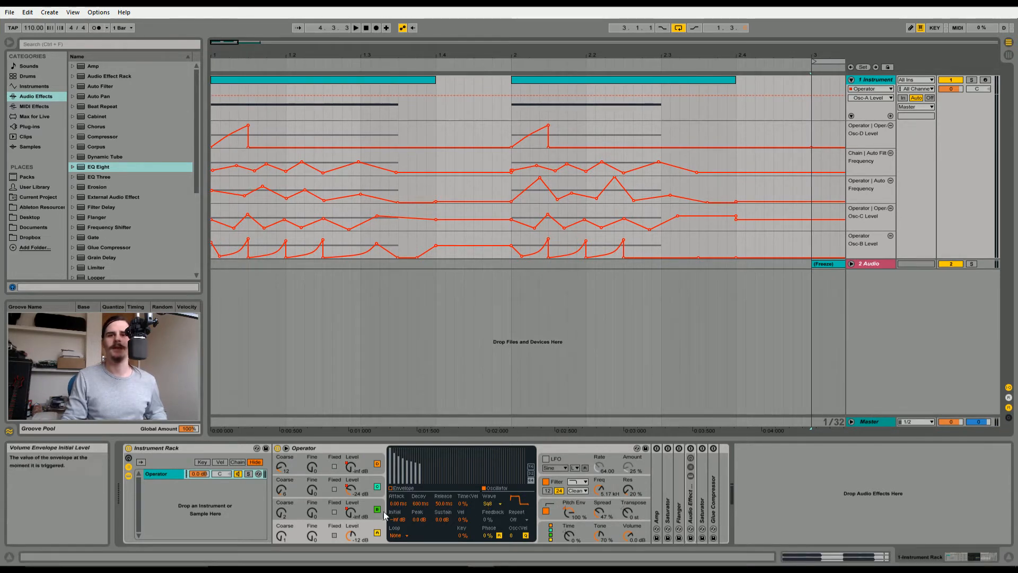
# Show Operator's Osc-B Level automation, examine its curves over both clips, and select the first clip at bar 1
pyautogui.click(351, 512)
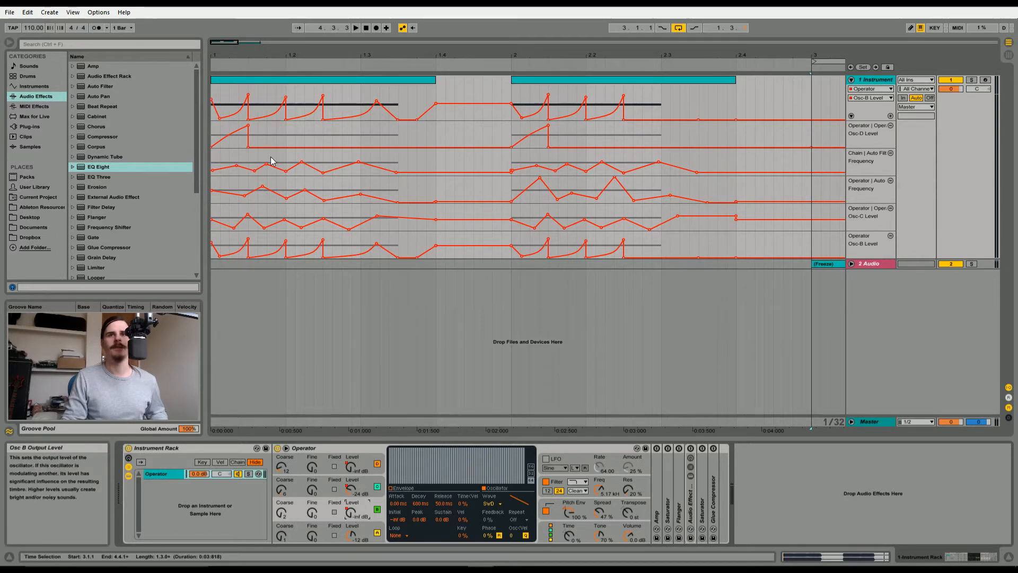
pyautogui.scroll(1, 299, 132)
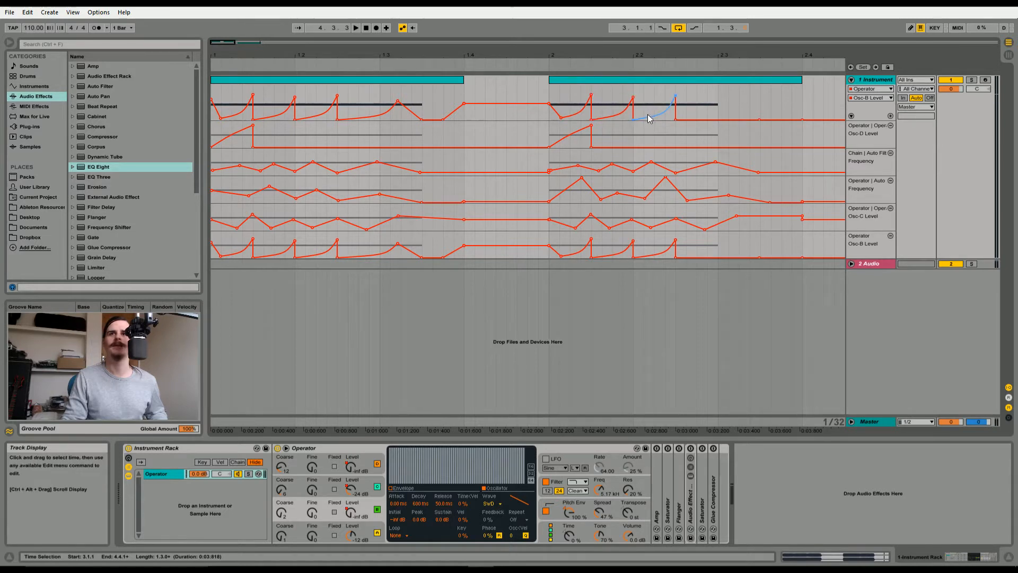
pyautogui.moveTo(228, 49); pyautogui.dragTo(228, 37)
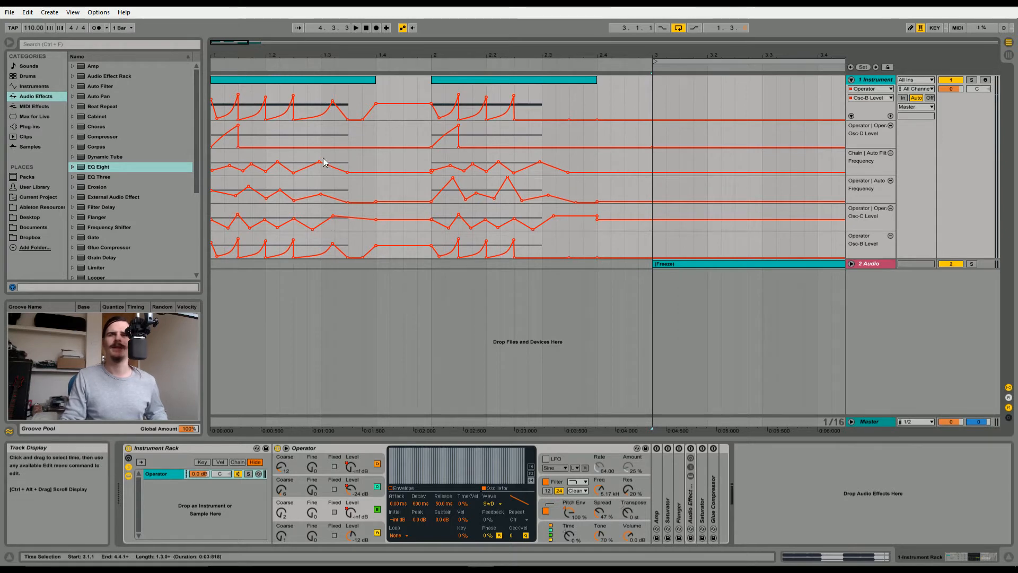
pyautogui.moveTo(222, 43); pyautogui.dragTo(221, 50)
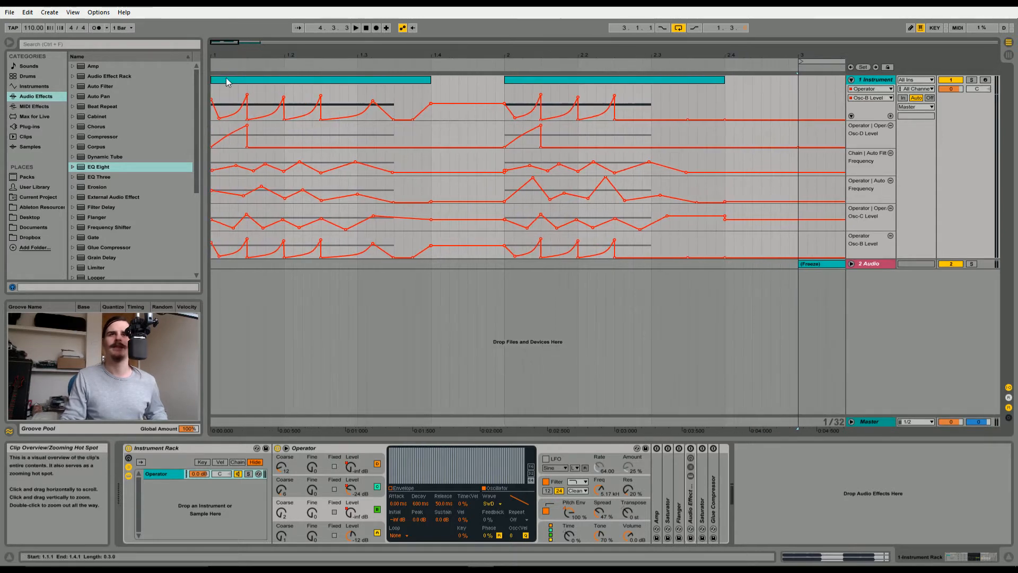
pyautogui.click(226, 80)
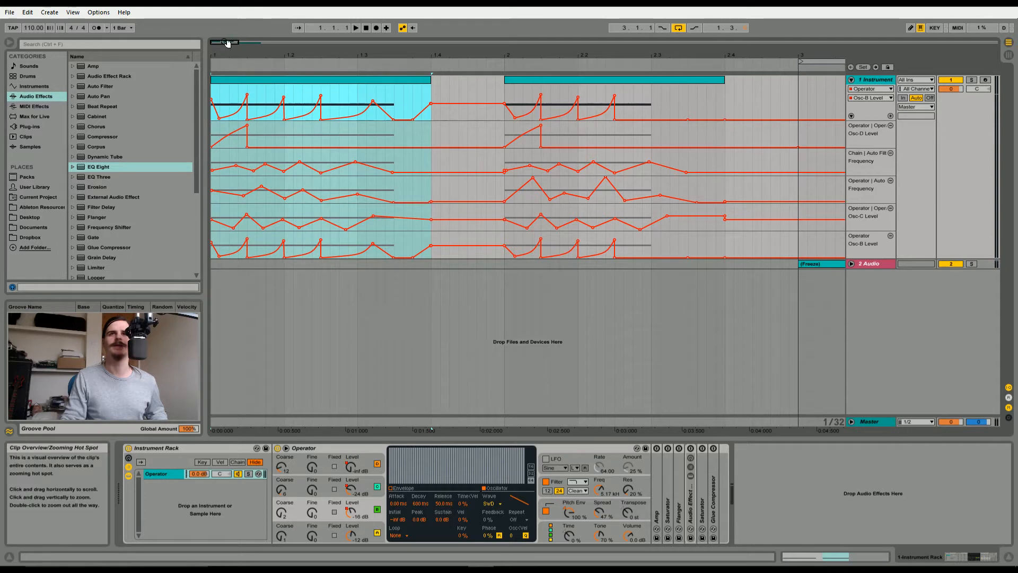
pyautogui.press('-')
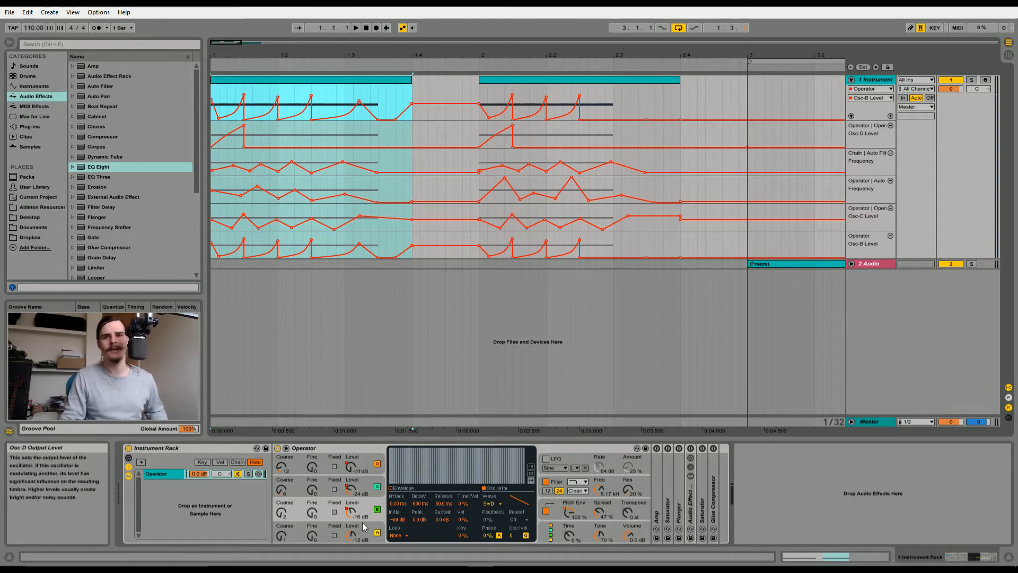
# Examine Operator's Osc-C Level and Osc-D Level automation and play the start of the first clip
pyautogui.click(359, 493)
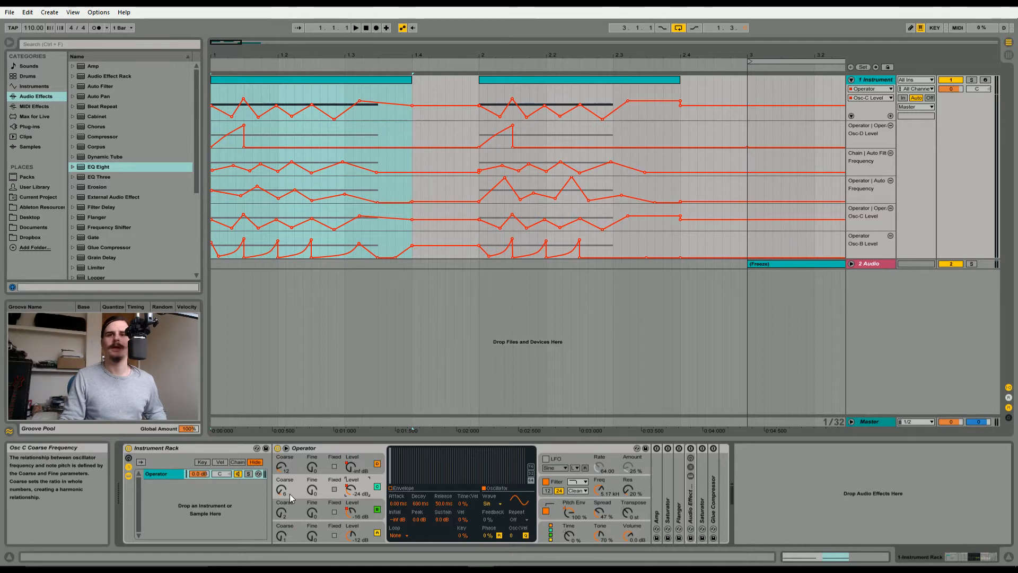
pyautogui.click(364, 466)
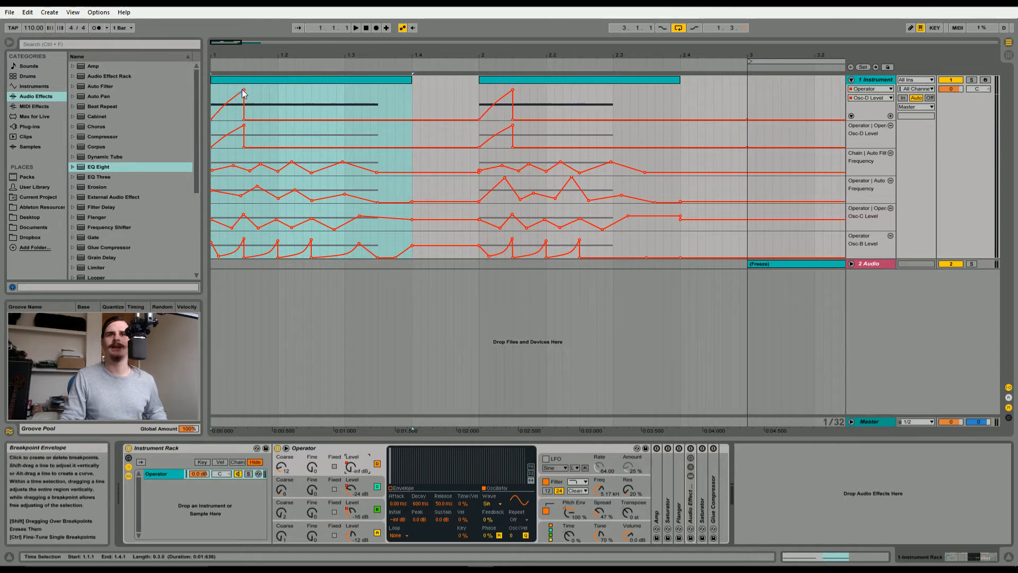
pyautogui.press('-')
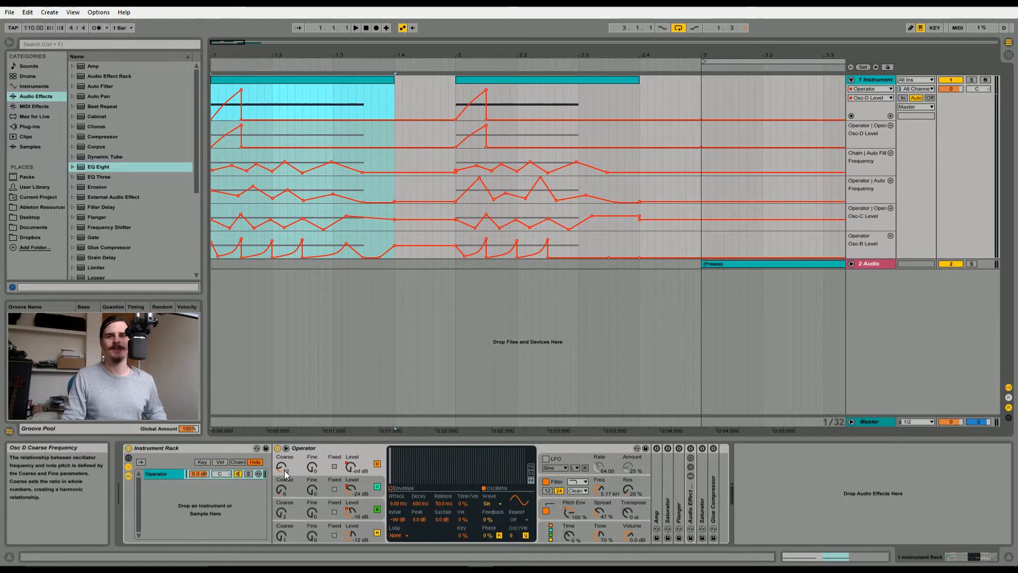
pyautogui.press('space')
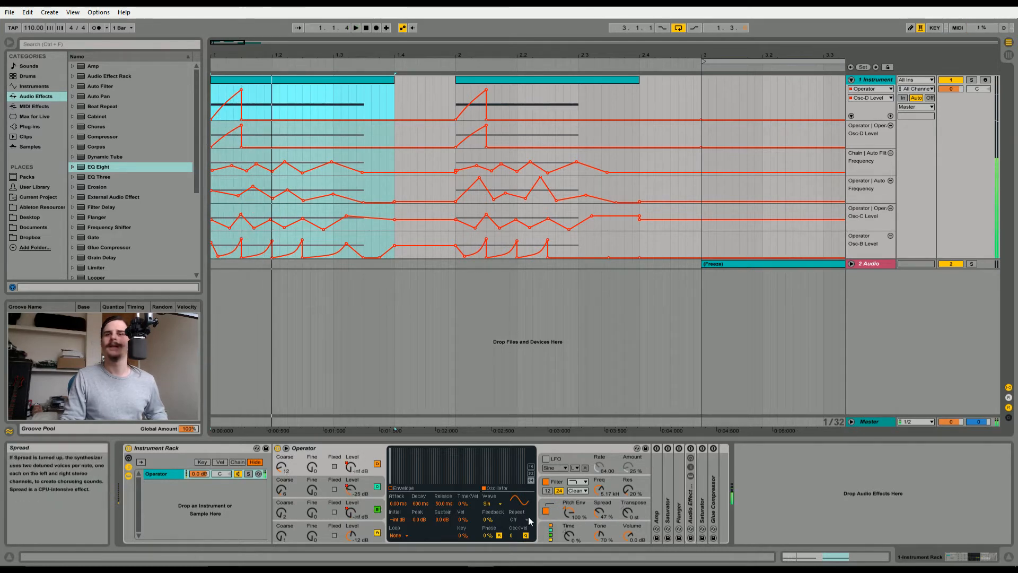
# Examine Operator's algorithm and global settings together with its pitch envelope settings
pyautogui.click(572, 524)
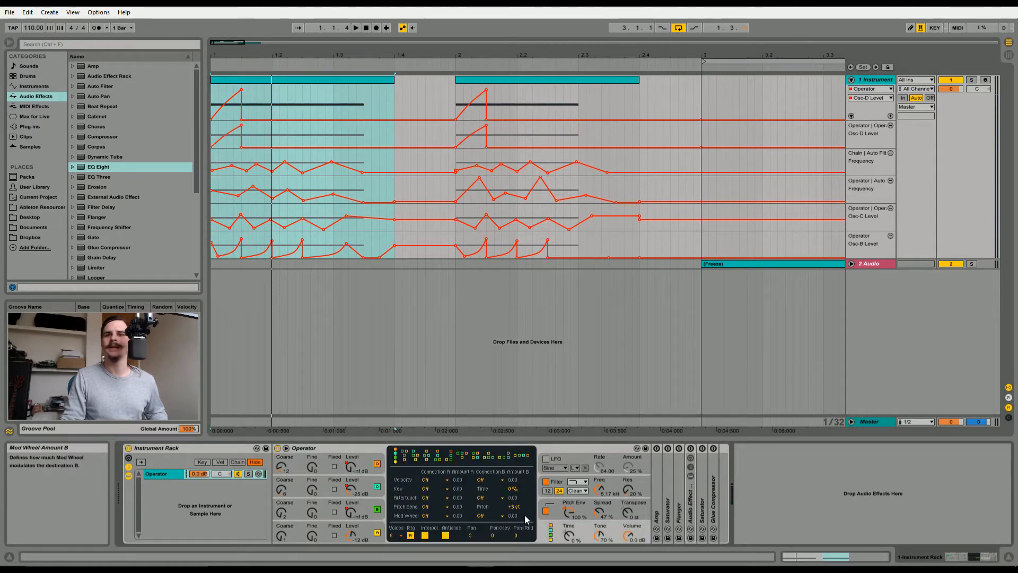
pyautogui.click(541, 506)
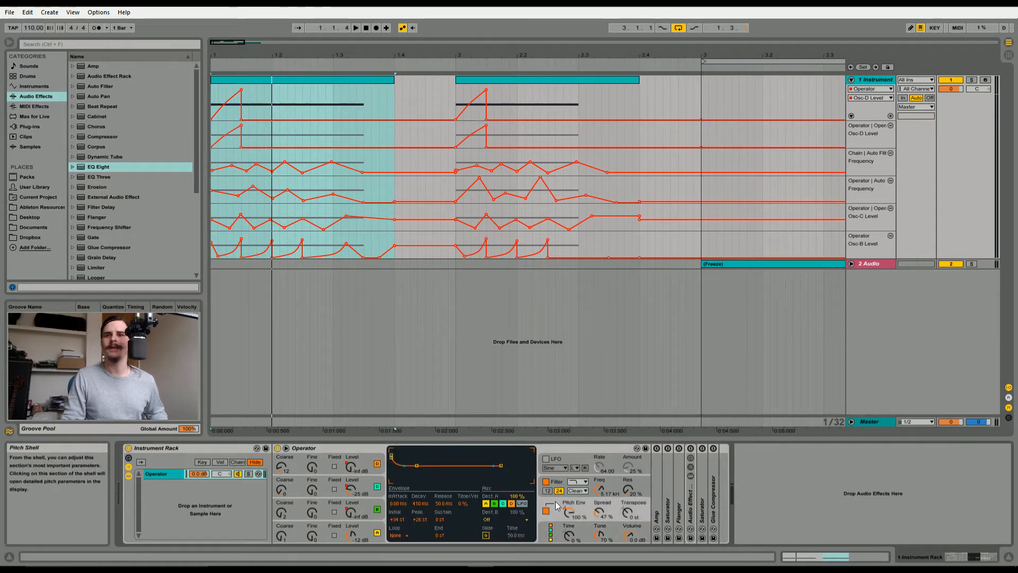
pyautogui.click(542, 537)
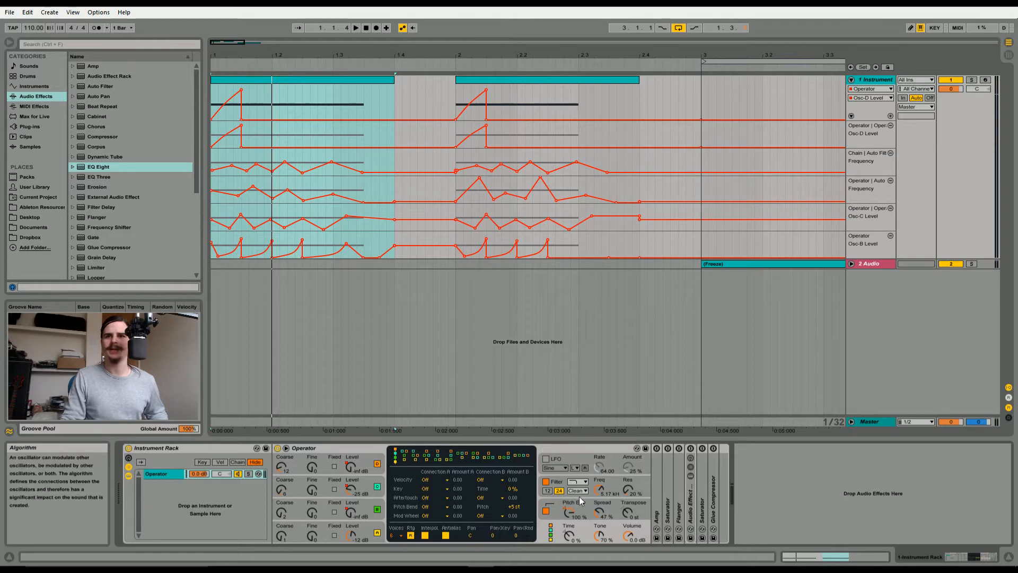
pyautogui.click(554, 506)
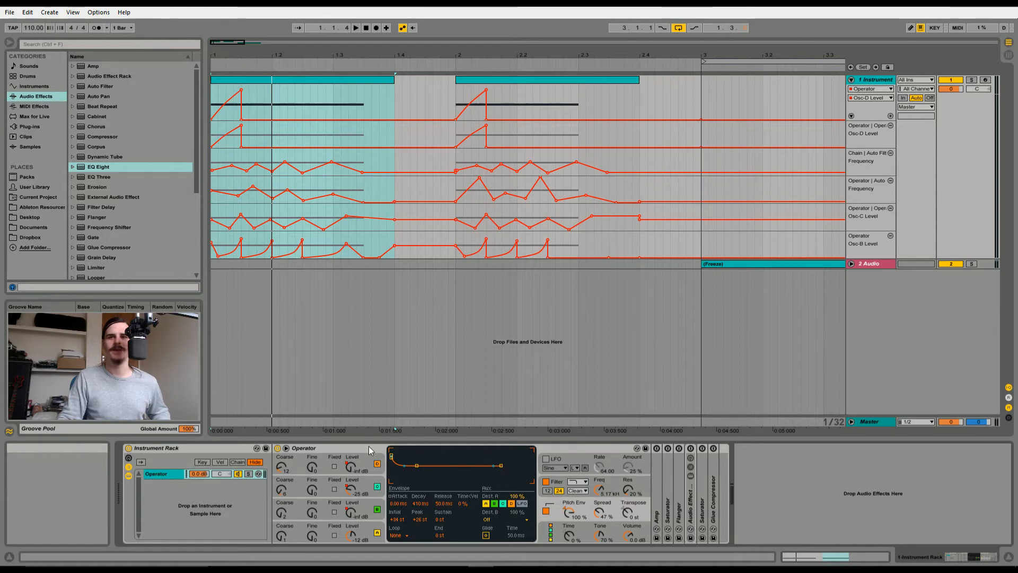
# Fold the Operator device and unfold the Amp to show its settings
pyautogui.doubleClick(342, 449)
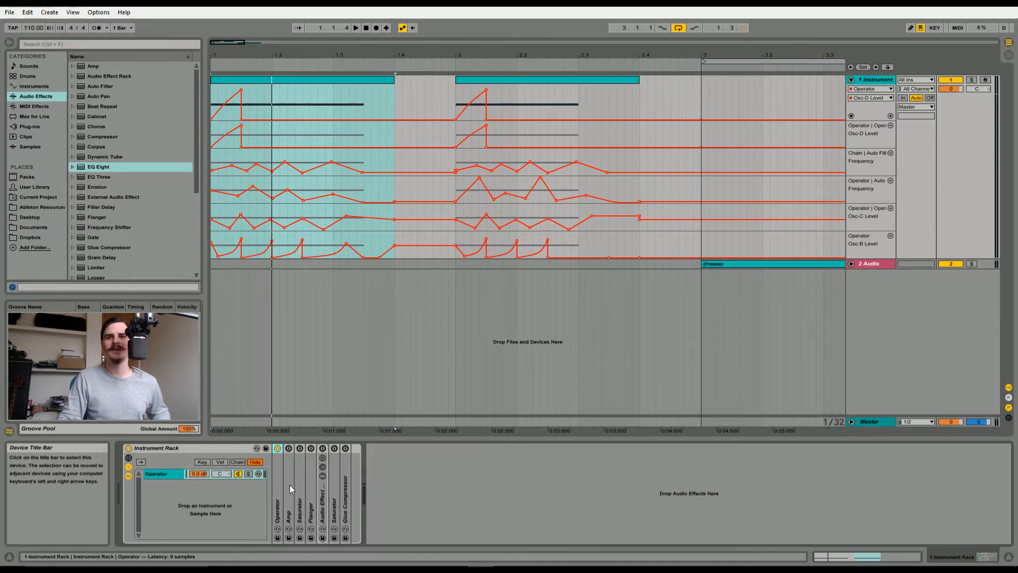
pyautogui.doubleClick(290, 487)
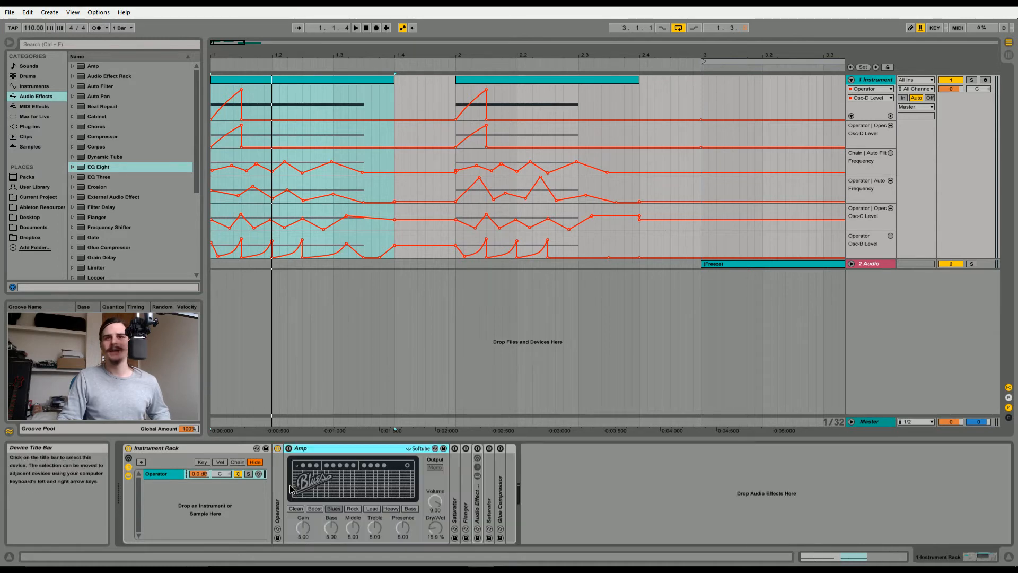
# Activate the Amp, play the first clip through it, and fold the device
pyautogui.click(289, 449)
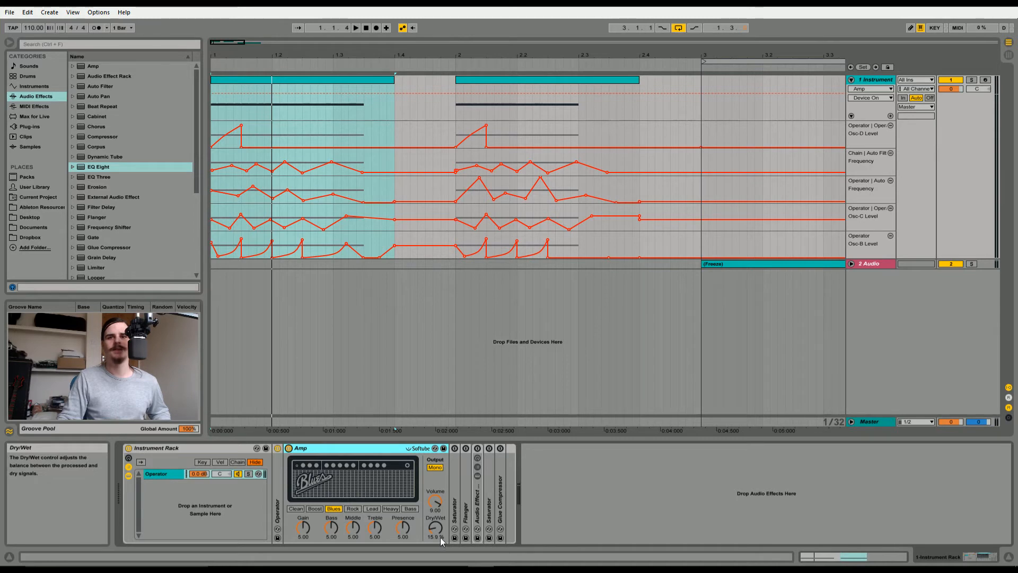
pyautogui.press('space')
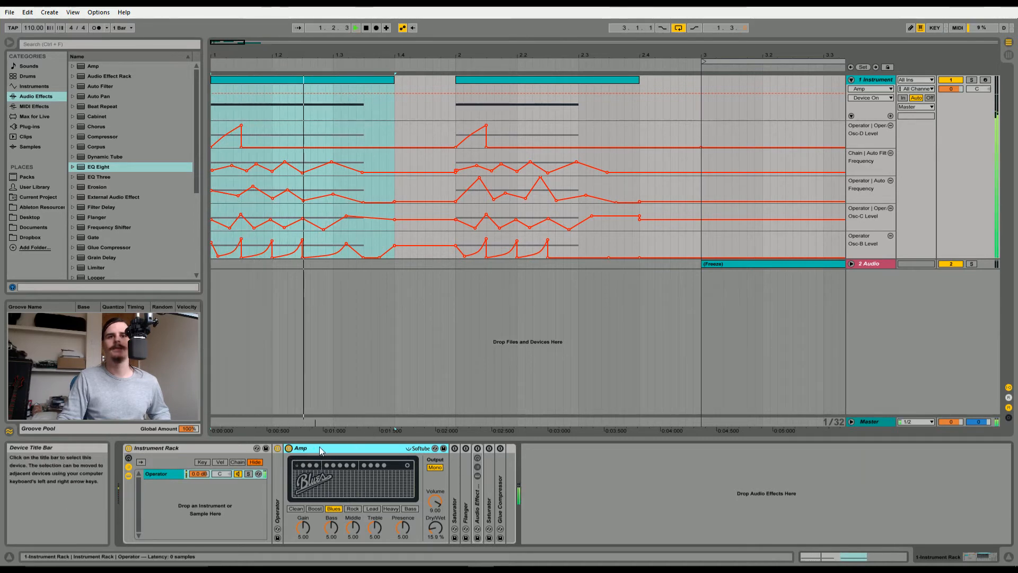
pyautogui.press('space')
pyautogui.doubleClick(295, 450)
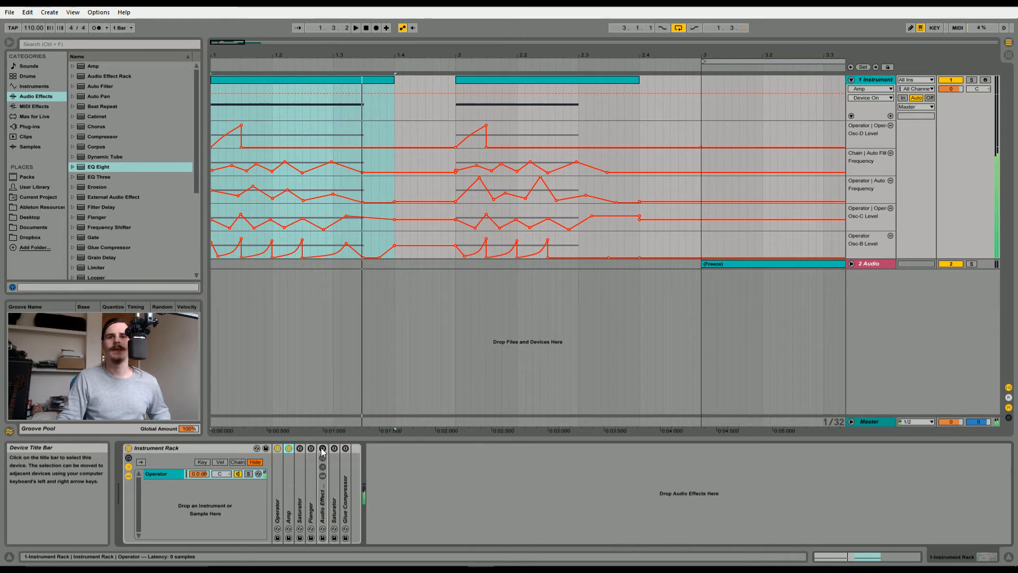
# Activate the Saturator after the Amp, examine its Waveshaper settings while playing the first clip, and fold it
pyautogui.doubleClick(299, 488)
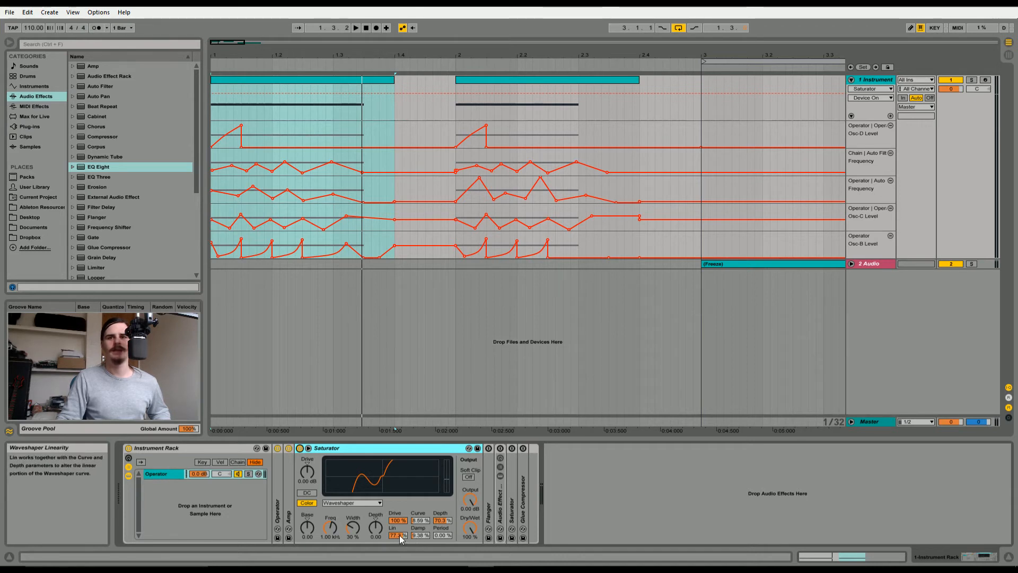
pyautogui.press('space')
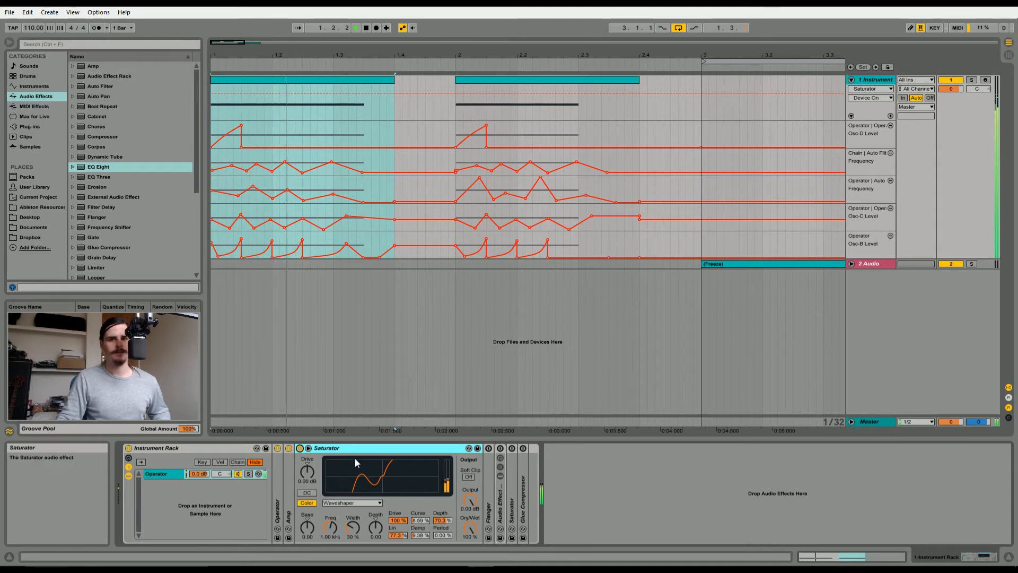
pyautogui.click(308, 448)
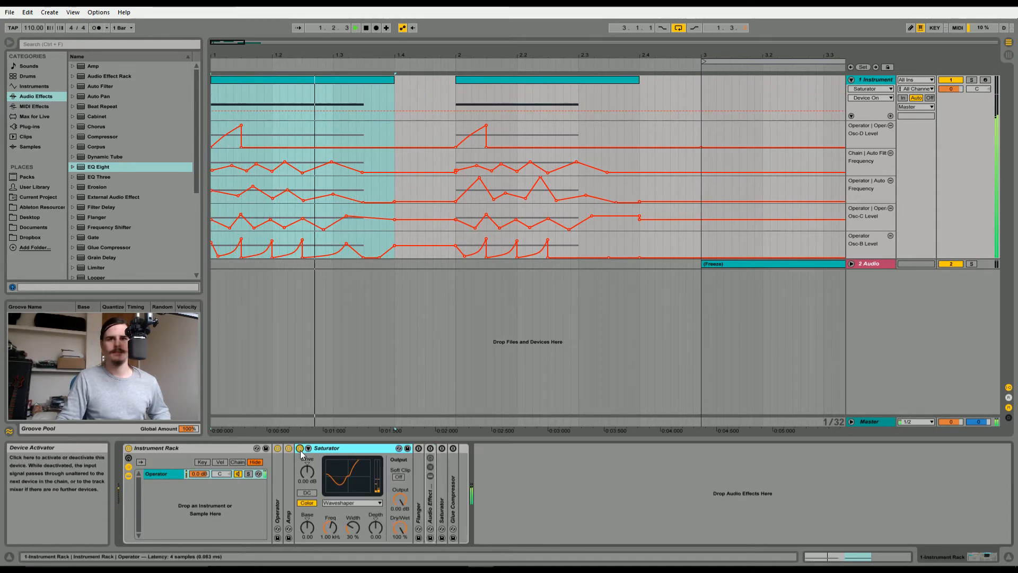
pyautogui.doubleClick(333, 448)
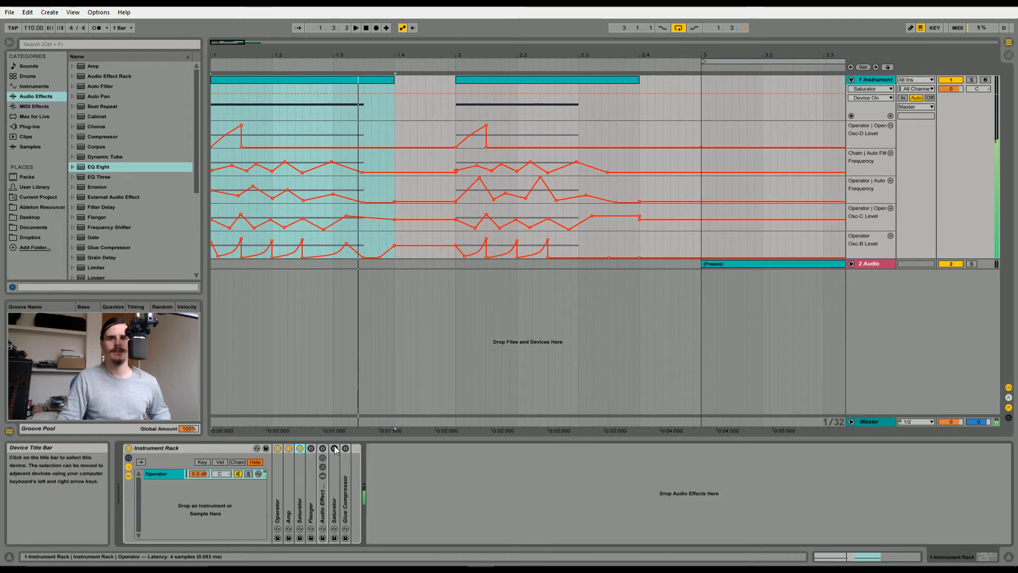
# Activate the Flanger, examine its settings while playing the first clip, and fold it
pyautogui.doubleClick(311, 466)
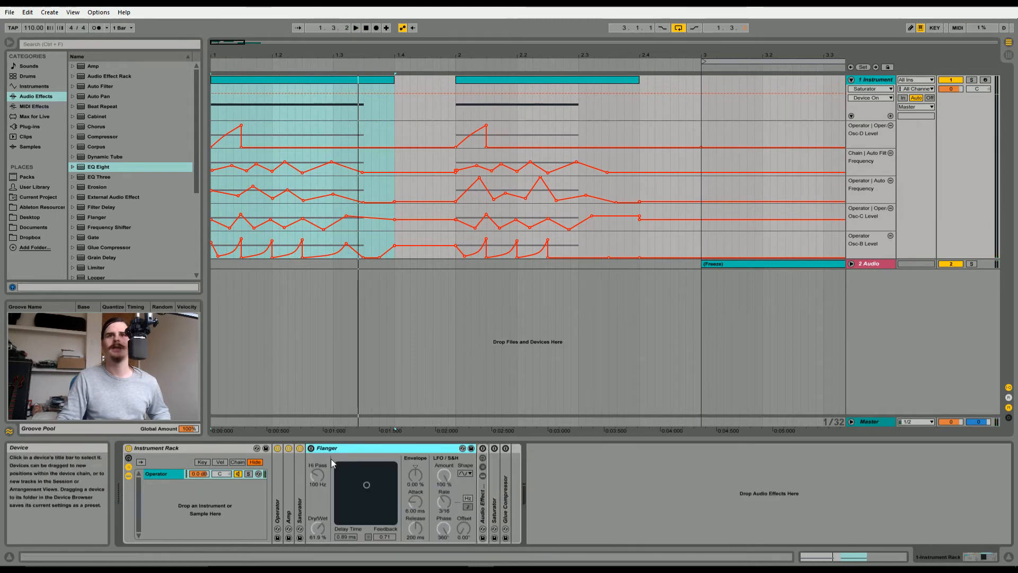
pyautogui.click(382, 471)
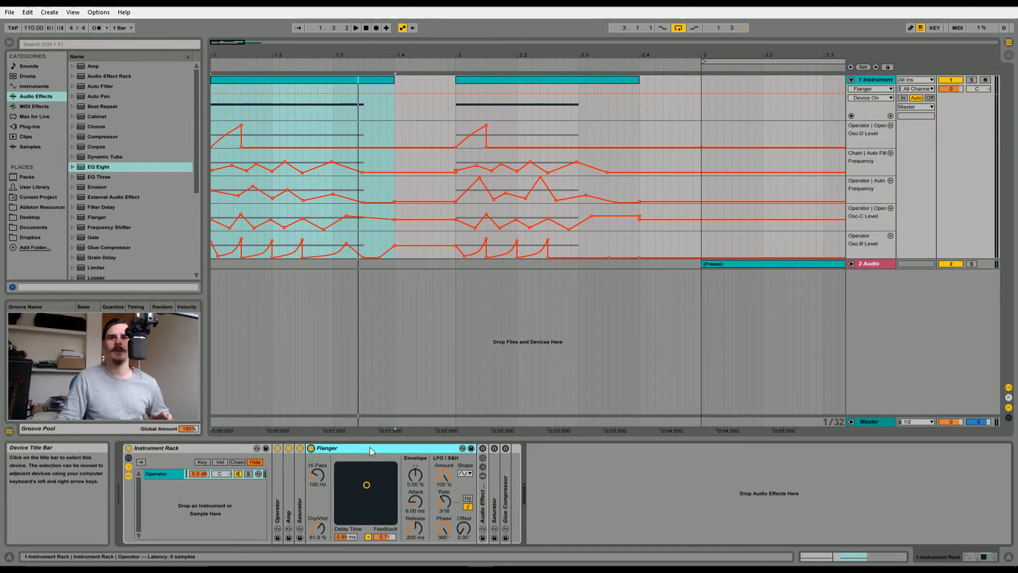
pyautogui.press('space')
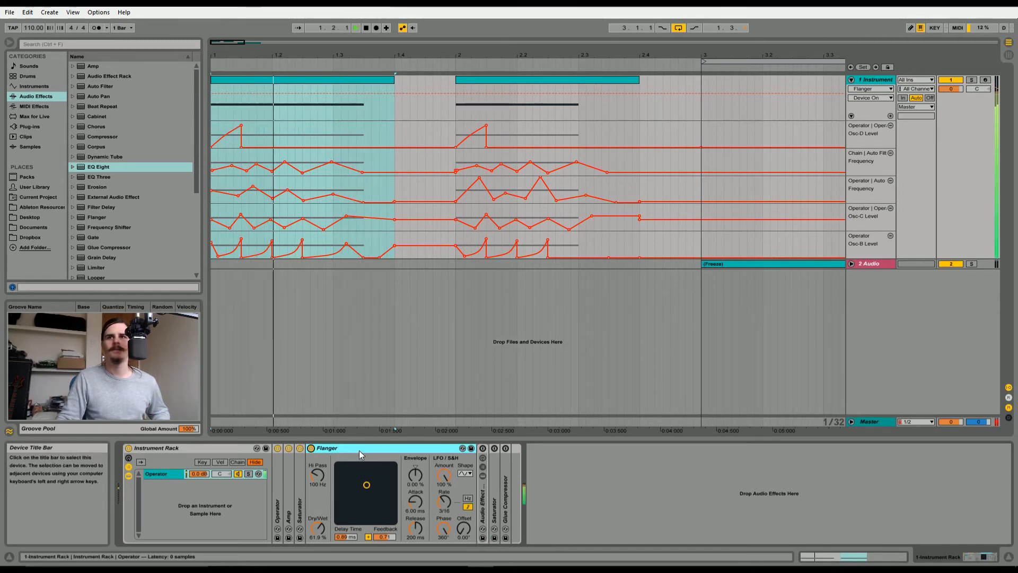
pyautogui.doubleClick(359, 450)
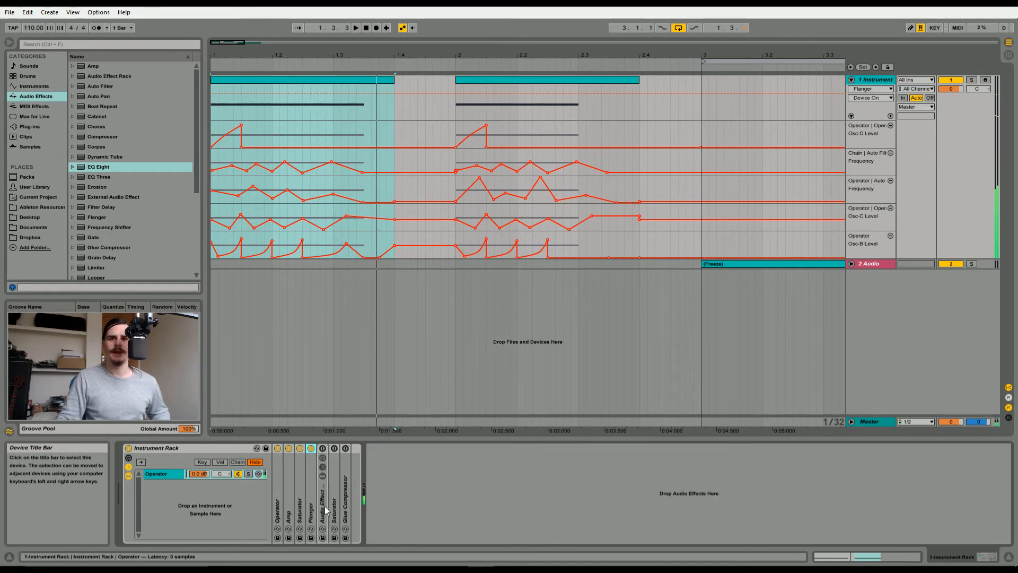
# Activate and unfold the Audio Effect Rack and compare the Auto Filters on its two chains
pyautogui.doubleClick(321, 494)
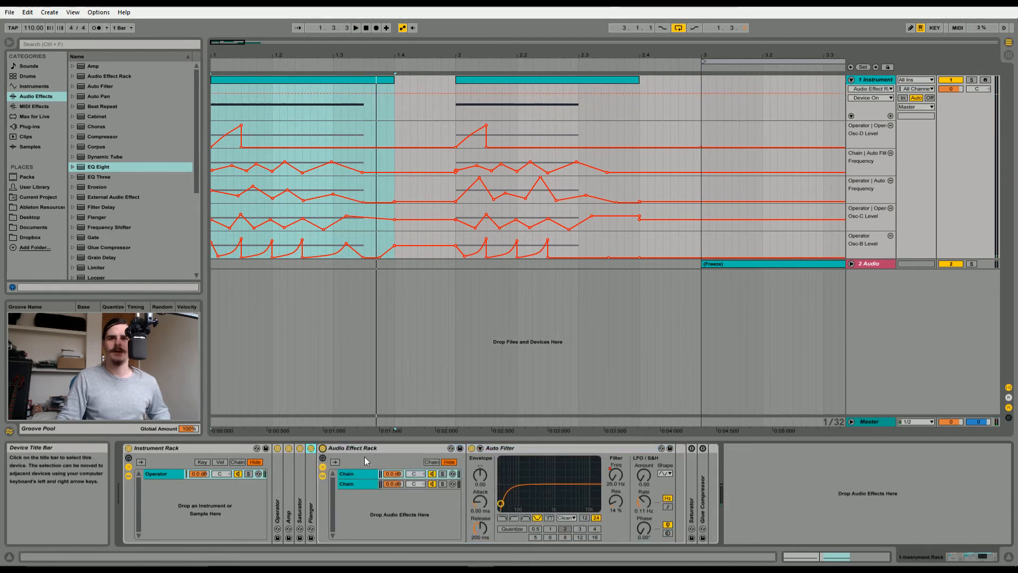
pyautogui.click(355, 476)
pyautogui.click(355, 483)
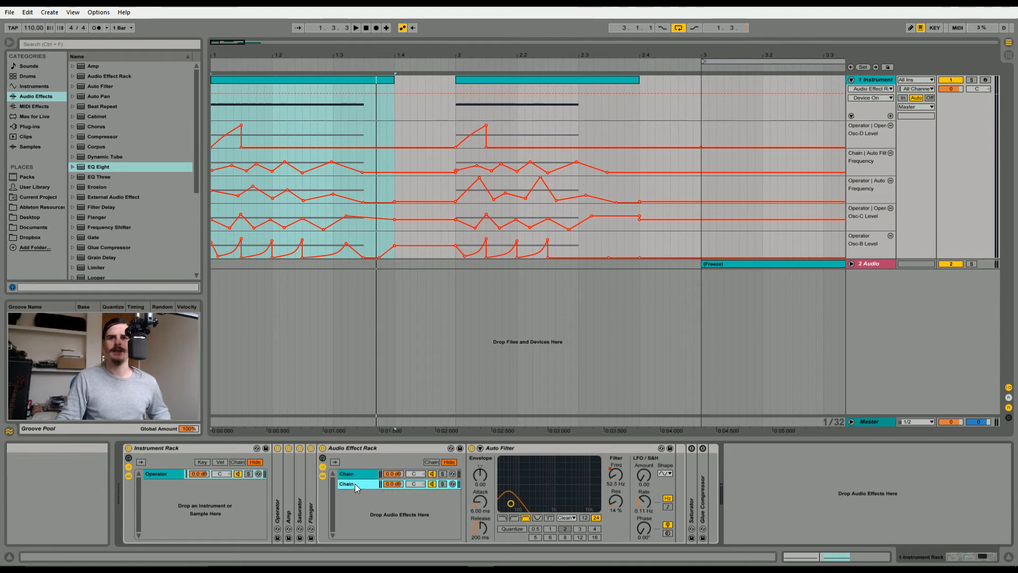
pyautogui.click(360, 475)
pyautogui.click(362, 486)
pyautogui.click(366, 476)
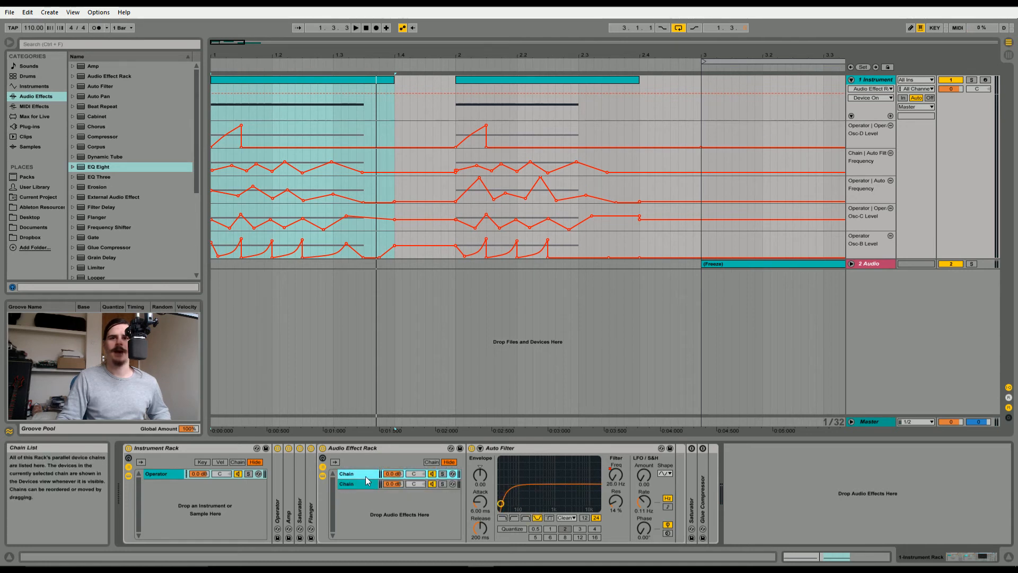
# Show the Auto Filter Frequency automation of both rack chains and select the first clip's range
pyautogui.click(618, 474)
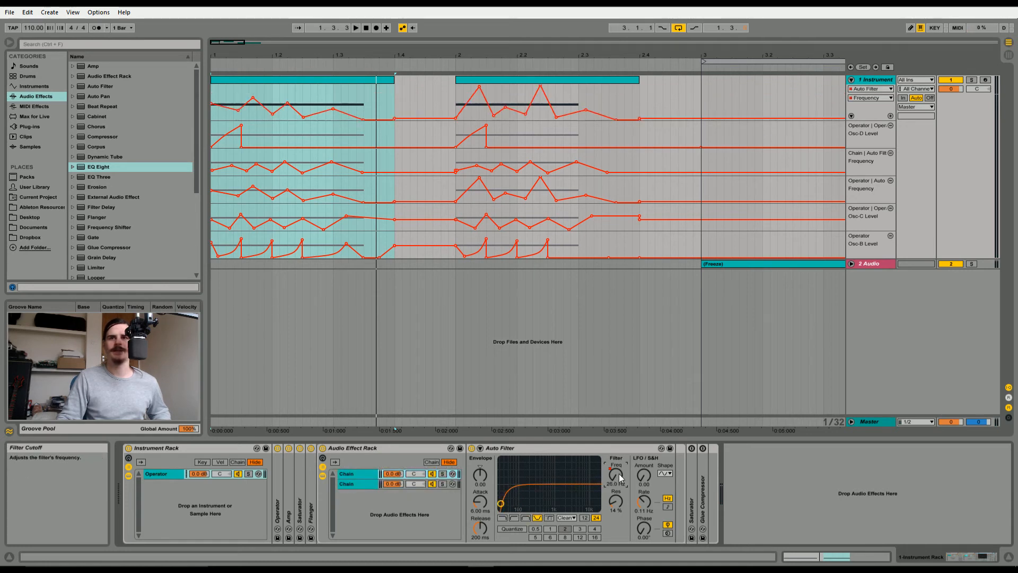
pyautogui.click(354, 483)
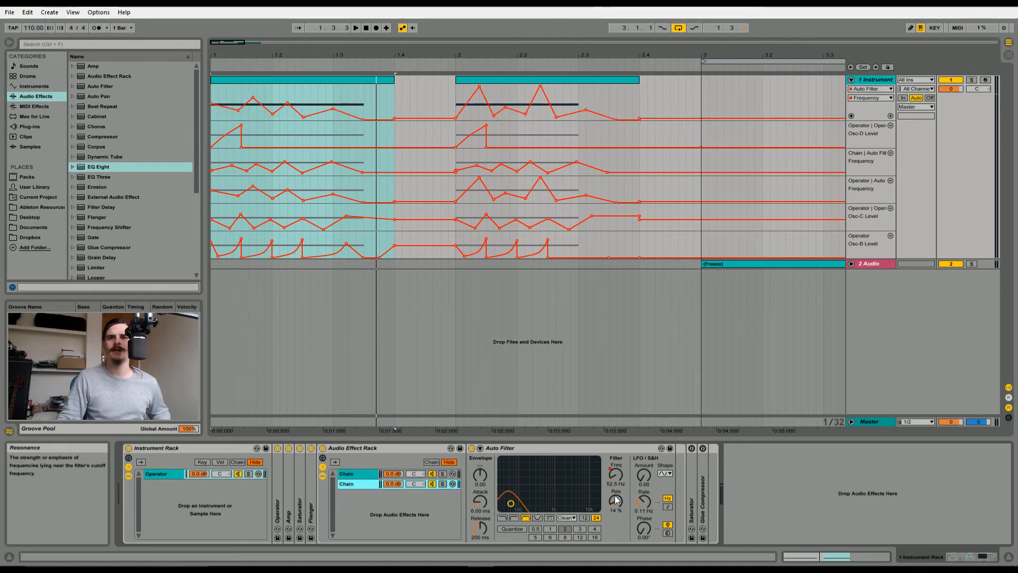
pyautogui.click(300, 120)
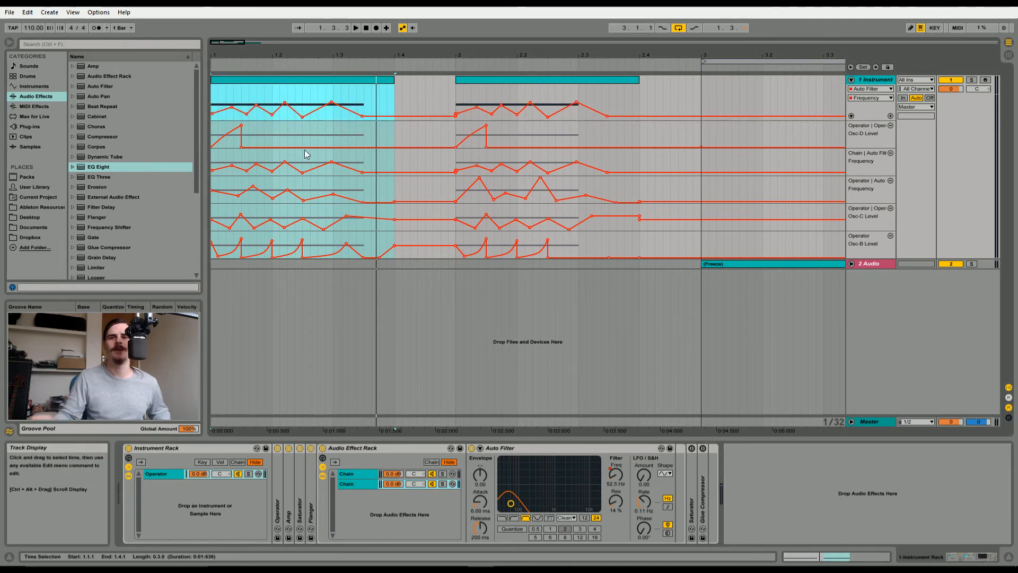
# Play the first clip while examining the first chain's moving notch filter, and fold the Audio Effect Rack
pyautogui.press('space')
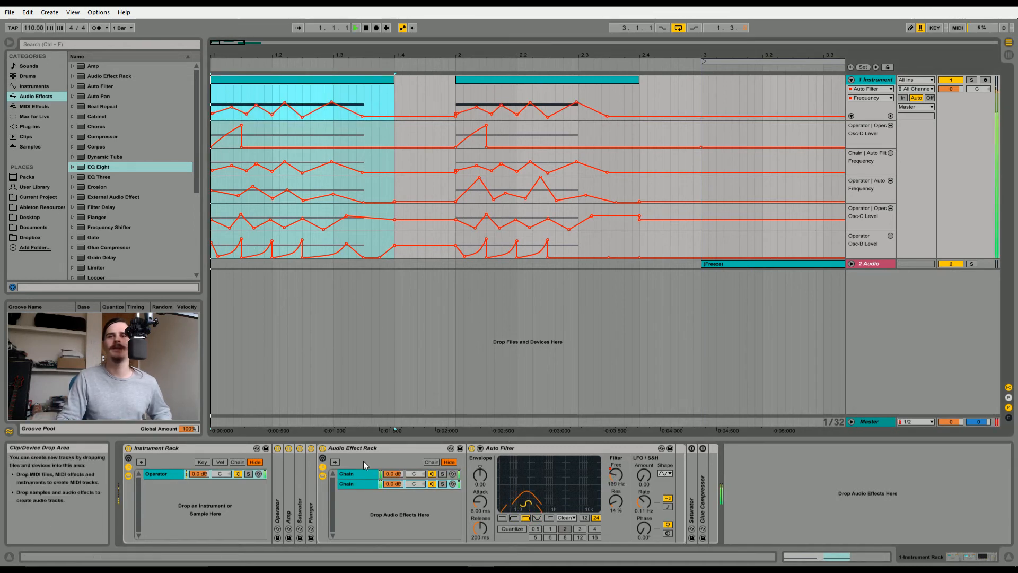
pyautogui.click(537, 518)
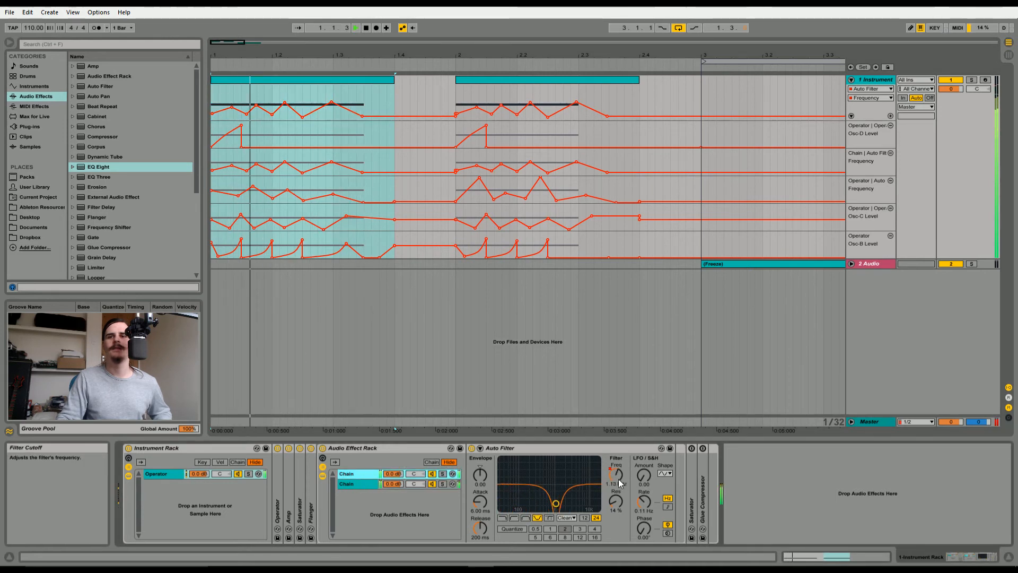
pyautogui.click(619, 480)
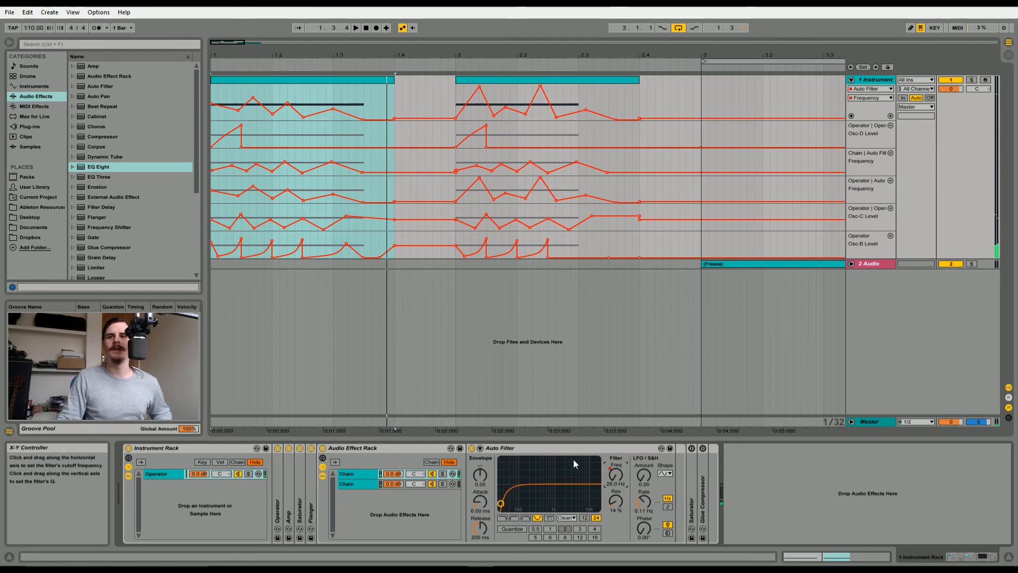
pyautogui.doubleClick(380, 448)
# Activate the second Saturator with its Medium Curve, play the first clip through it, and fold the device
pyautogui.doubleClick(330, 486)
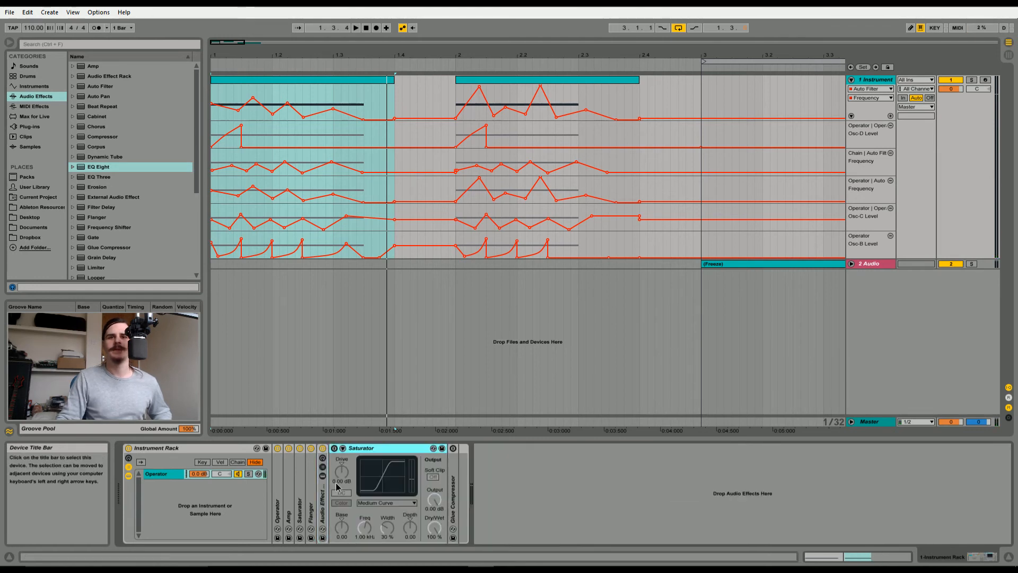
pyautogui.click(334, 448)
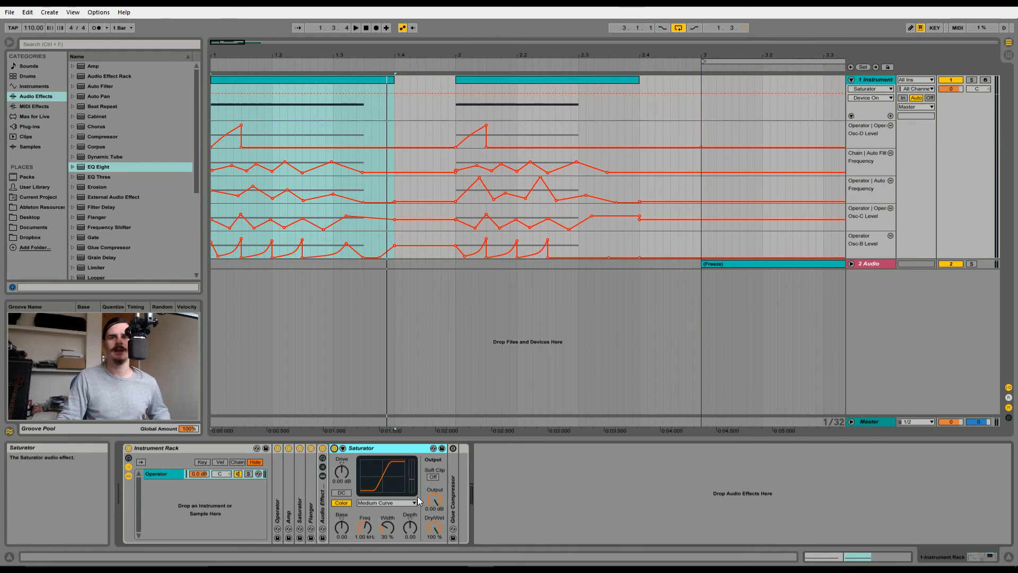
pyautogui.moveTo(221, 47); pyautogui.dragTo(220, 31)
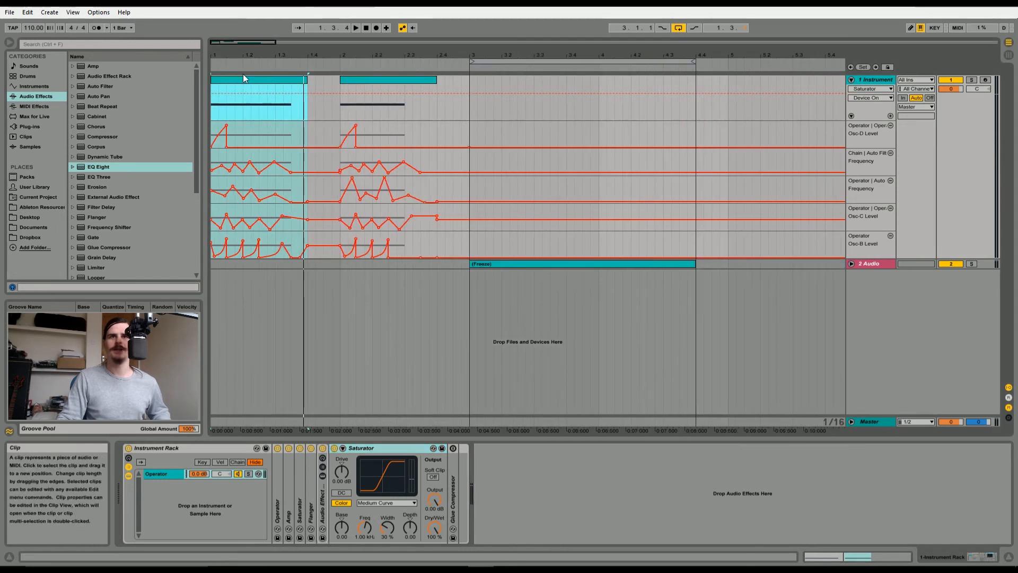
pyautogui.click(243, 77)
pyautogui.press('space')
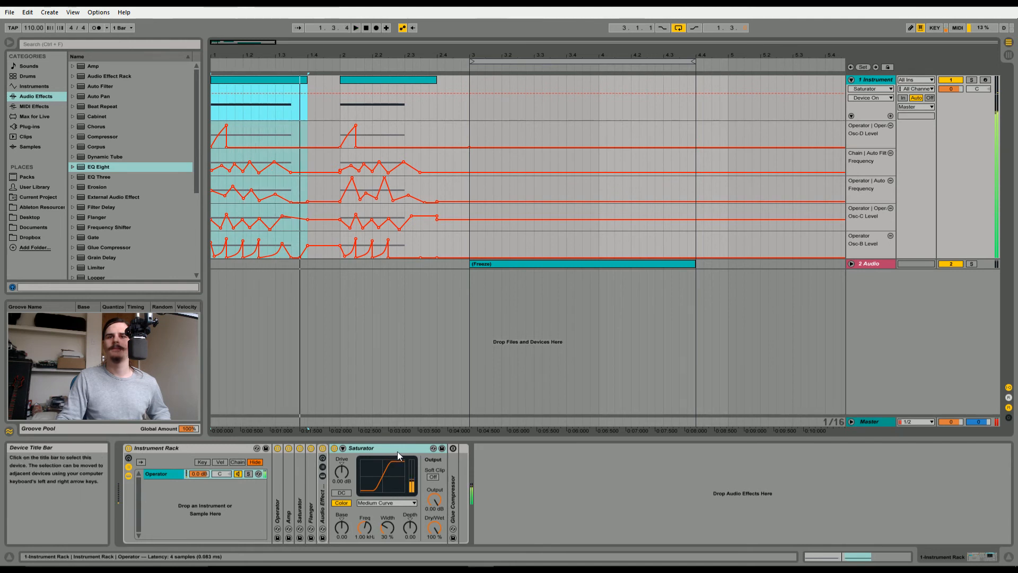
pyautogui.doubleClick(392, 448)
pyautogui.press('space')
# Activate and unfold the Glue Compressor, and play both clips from bar 1 through the full effects chain
pyautogui.doubleClick(347, 485)
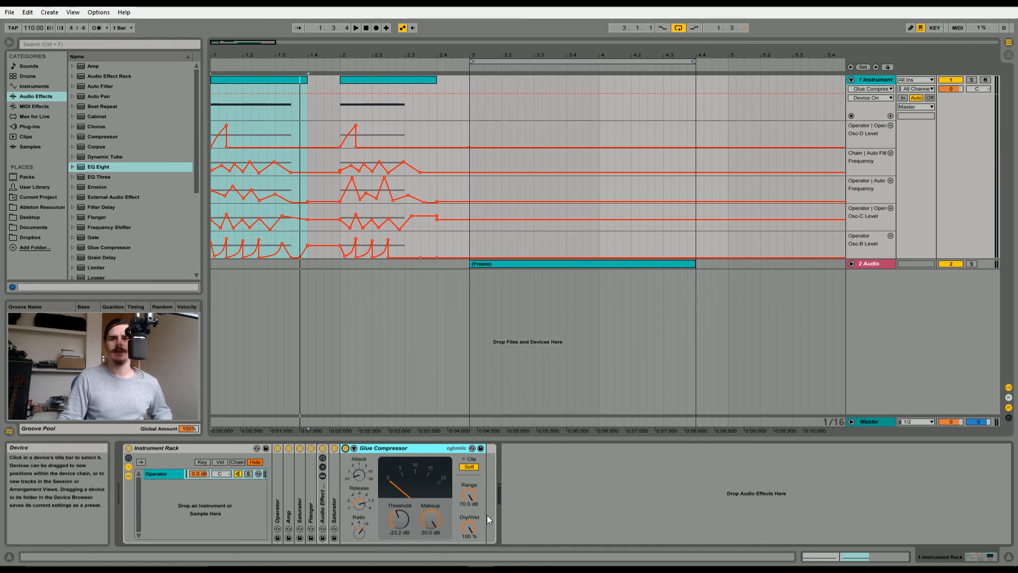
pyautogui.click(271, 78)
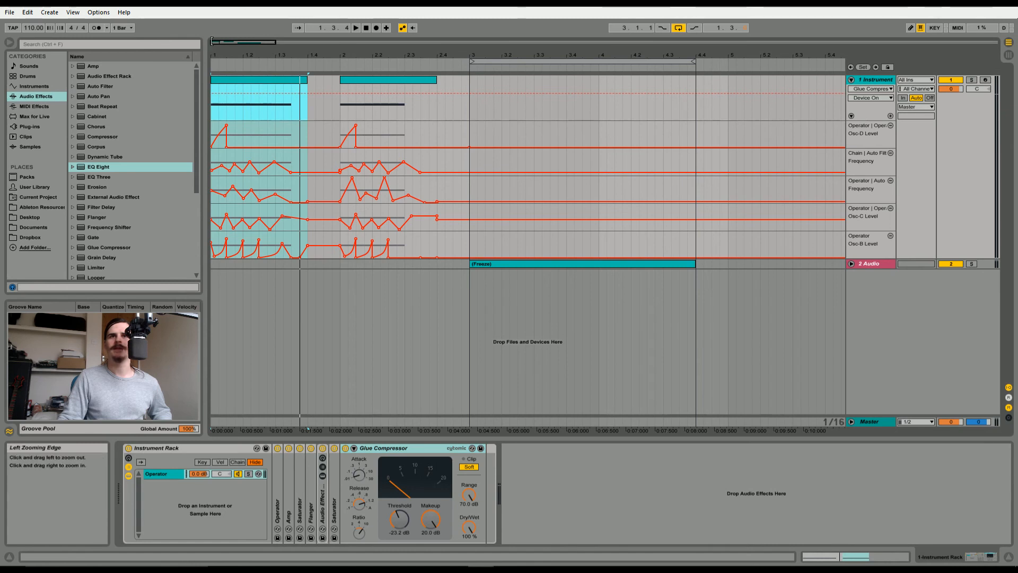
pyautogui.press('space')
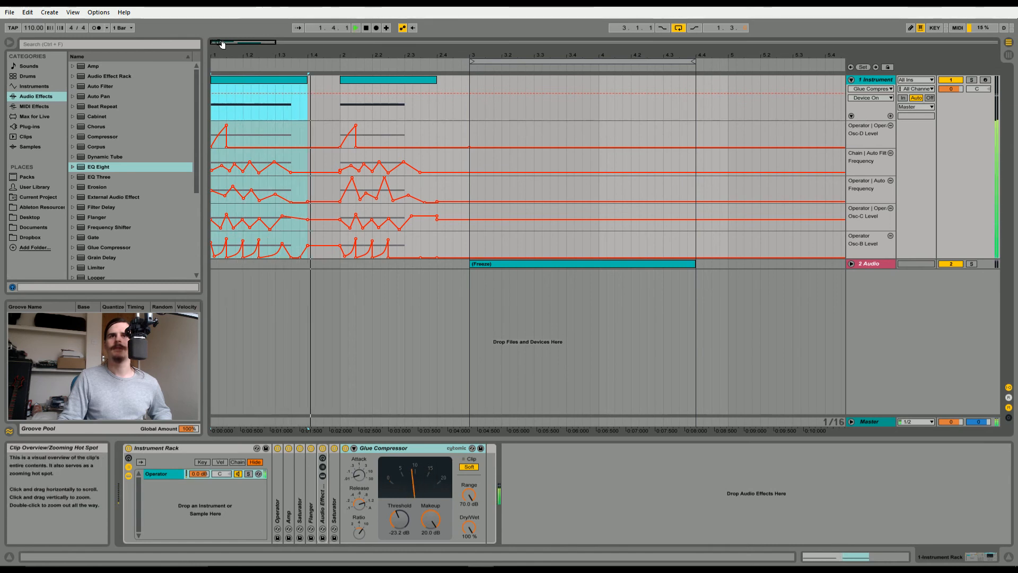
pyautogui.moveTo(220, 44); pyautogui.dragTo(220, 24)
pyautogui.press('space')
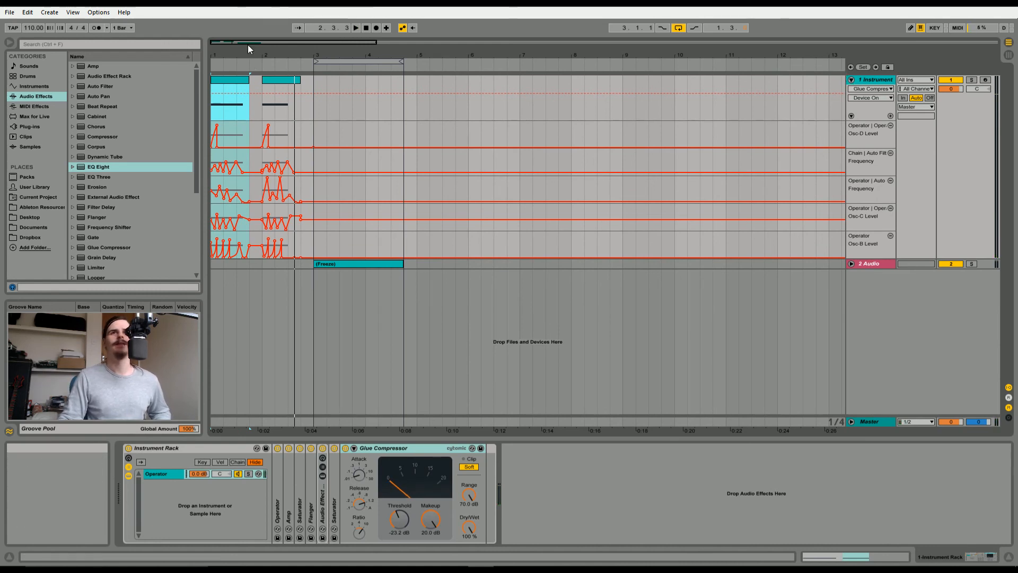
# Fold the instrument track to hide its automation lanes in the arrangement
pyautogui.moveTo(252, 45); pyautogui.dragTo(251, 27)
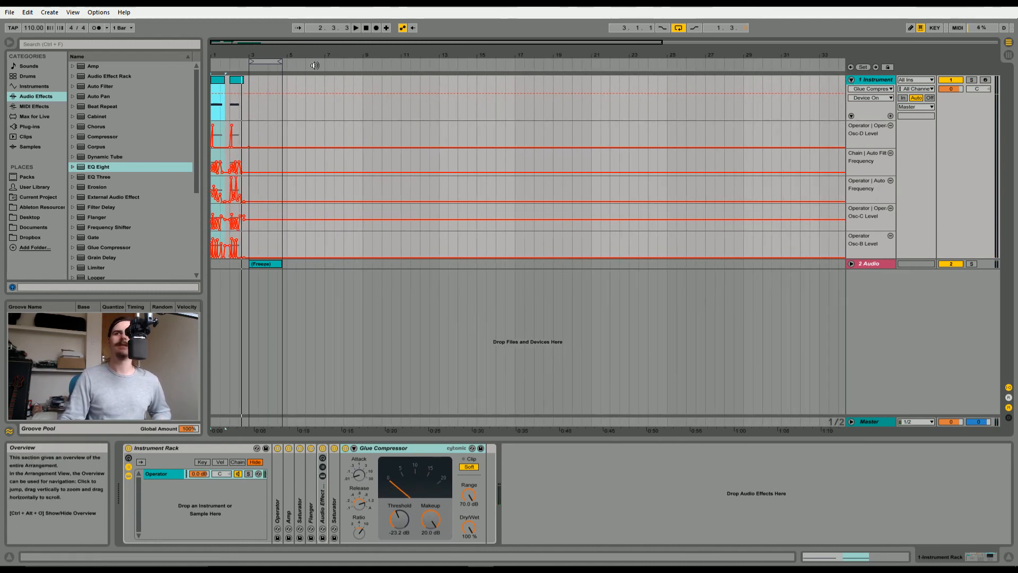
pyautogui.click(851, 80)
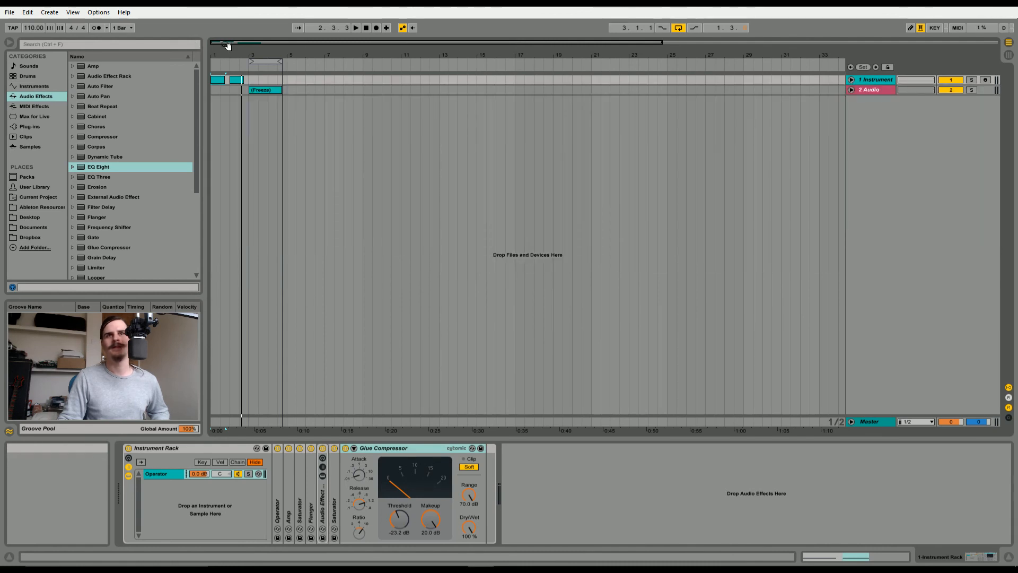
pyautogui.moveTo(227, 45)
pyautogui.mouseDown()
pyautogui.moveTo(228, 68)
pyautogui.moveTo(228, 54)
pyautogui.mouseUp()
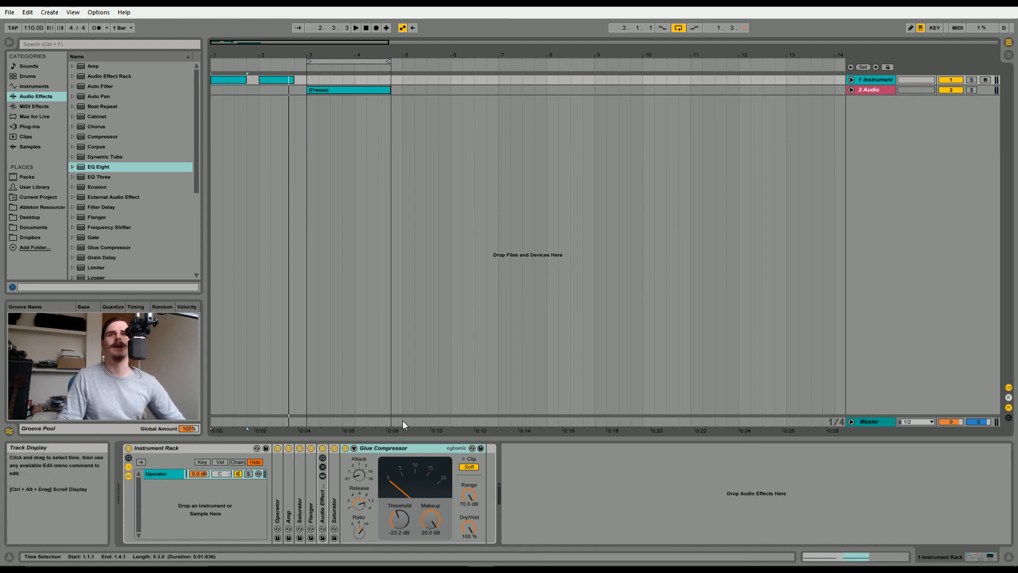
pyautogui.moveTo(234, 43); pyautogui.dragTo(227, 36)
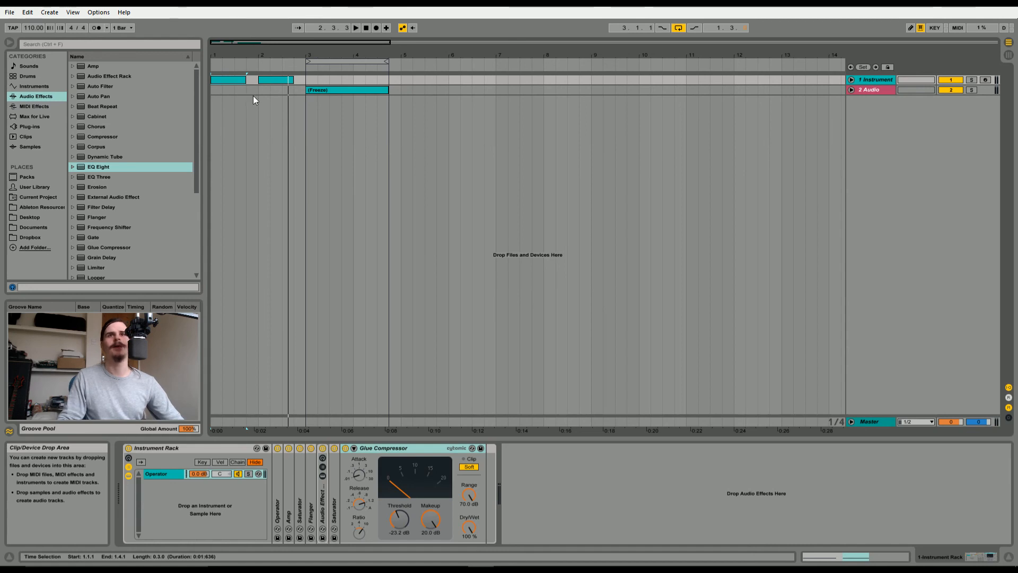
pyautogui.moveTo(243, 43); pyautogui.dragTo(243, 34)
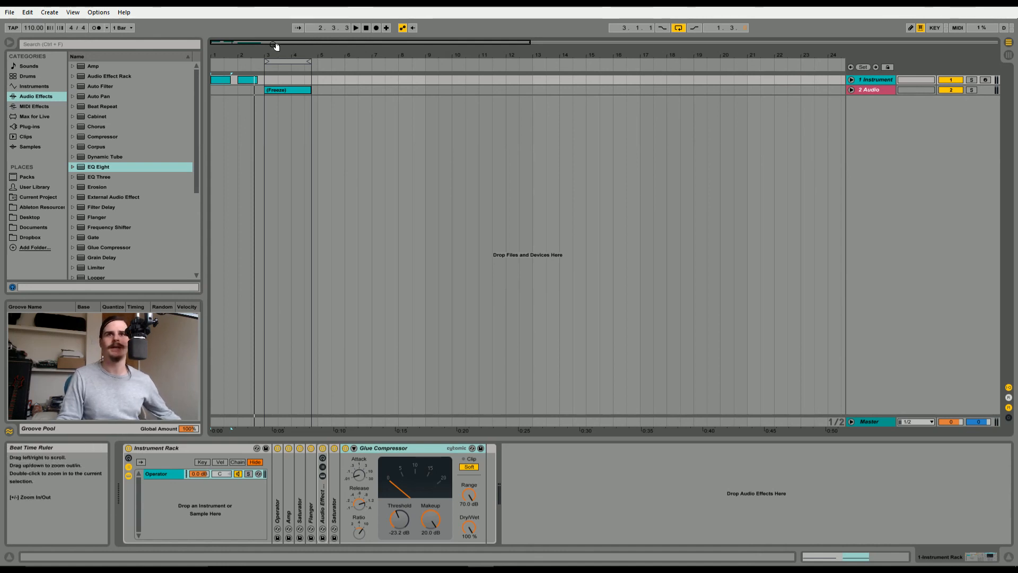
pyautogui.moveTo(276, 46); pyautogui.dragTo(262, 81)
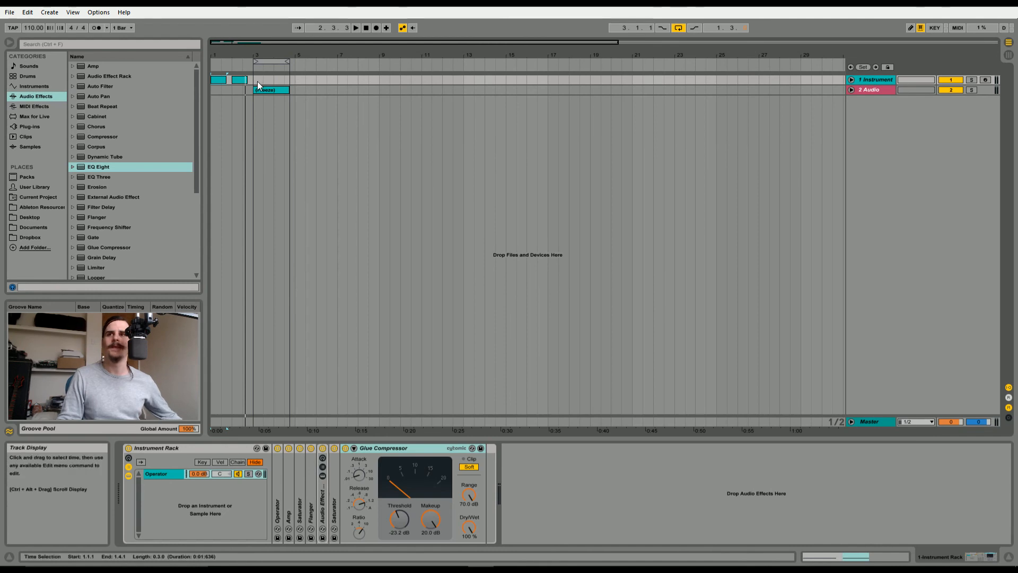
pyautogui.moveTo(228, 43); pyautogui.dragTo(167, 63)
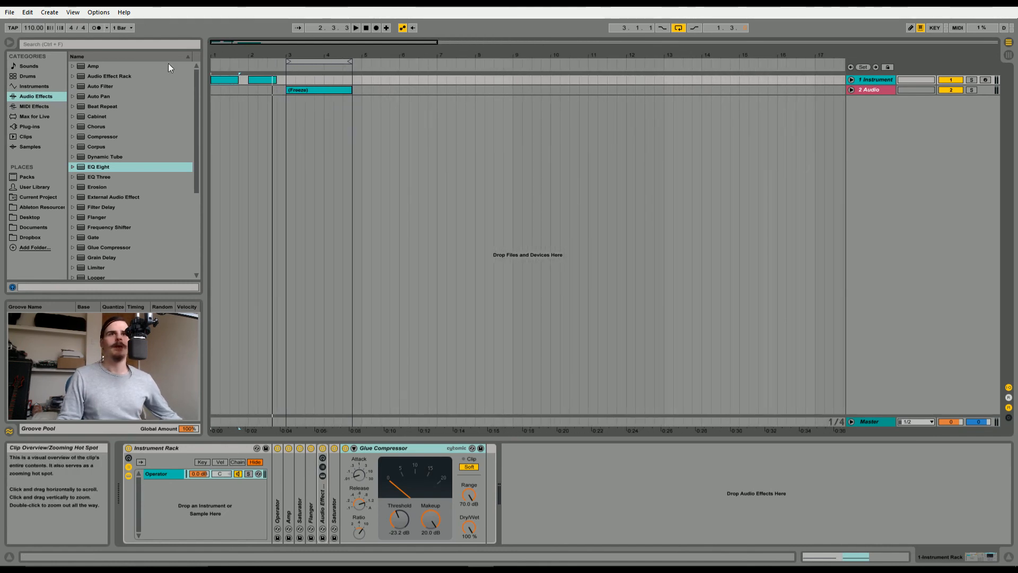